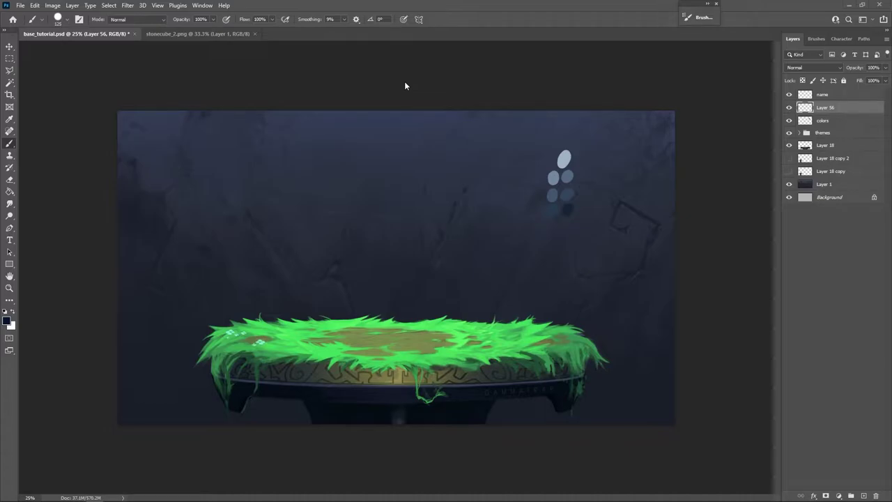
Step: Draw a black circle shape about 1822 px in diameter, centred over the grassy pedestal
{"action": "key", "text": "u"}
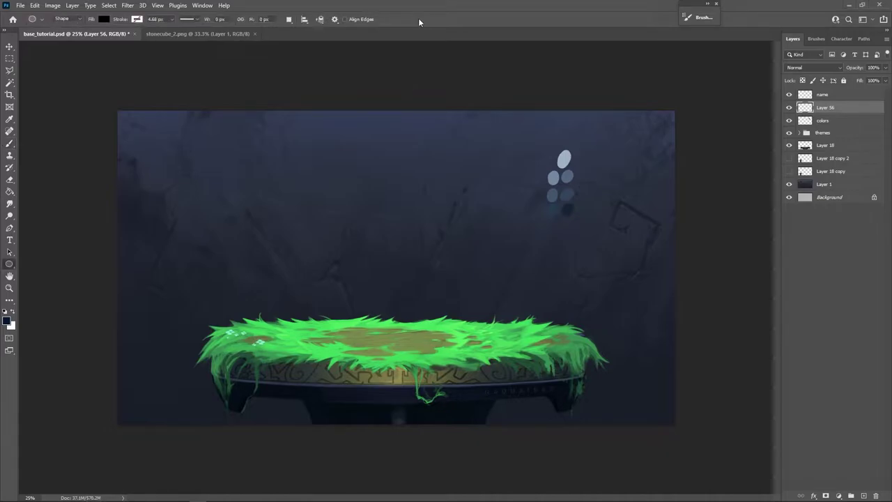
{"action": "right_click", "coordinate": [11, 268]}
{"action": "left_click", "coordinate": [62, 275]}
{"action": "left_click_drag", "start_coordinate": [397, 340], "coordinate": [543, 444]}
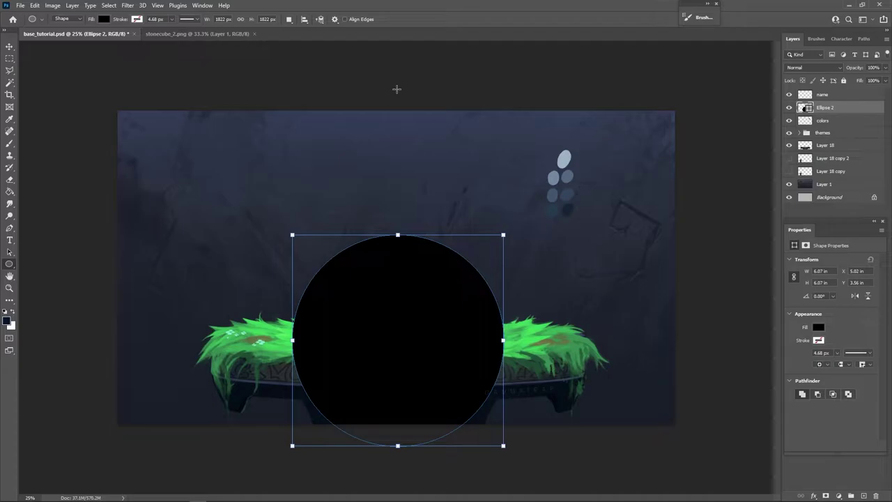
Step: Rasterize the circle's shape layer and add a layer mask to it
{"action": "key", "text": "m"}
{"action": "right_click", "coordinate": [826, 108]}
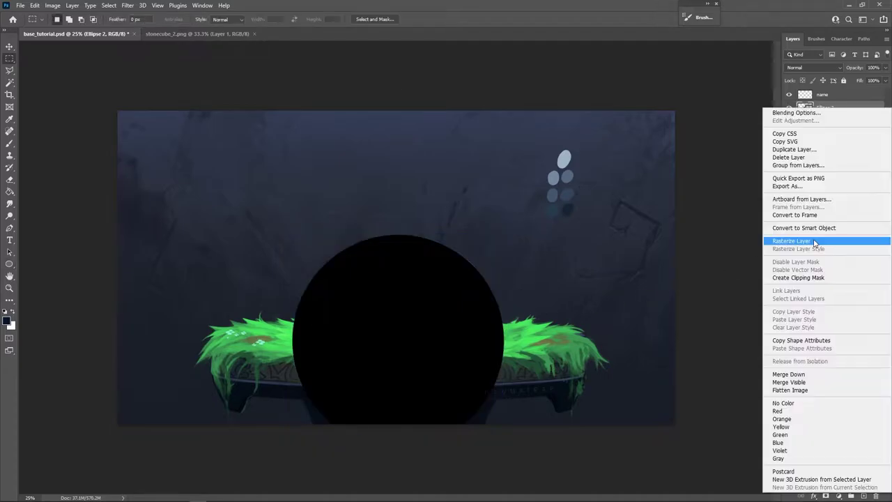
{"action": "left_click", "coordinate": [815, 241]}
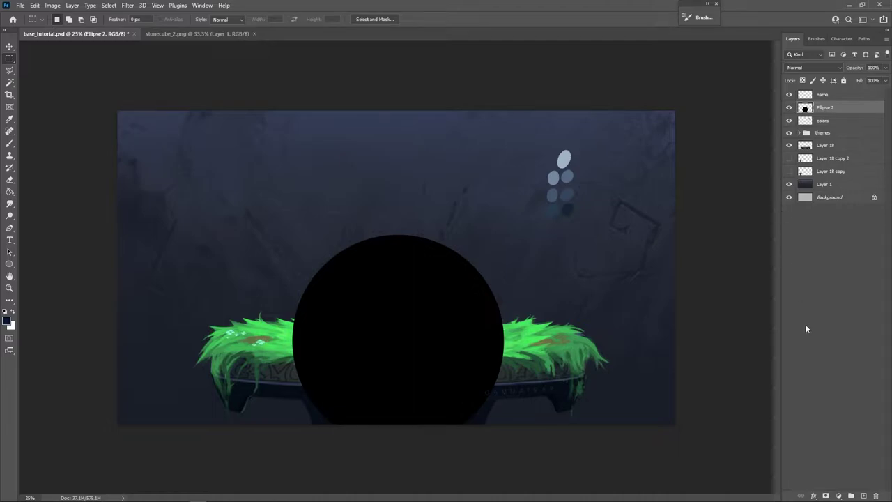
{"action": "left_click", "coordinate": [826, 496]}
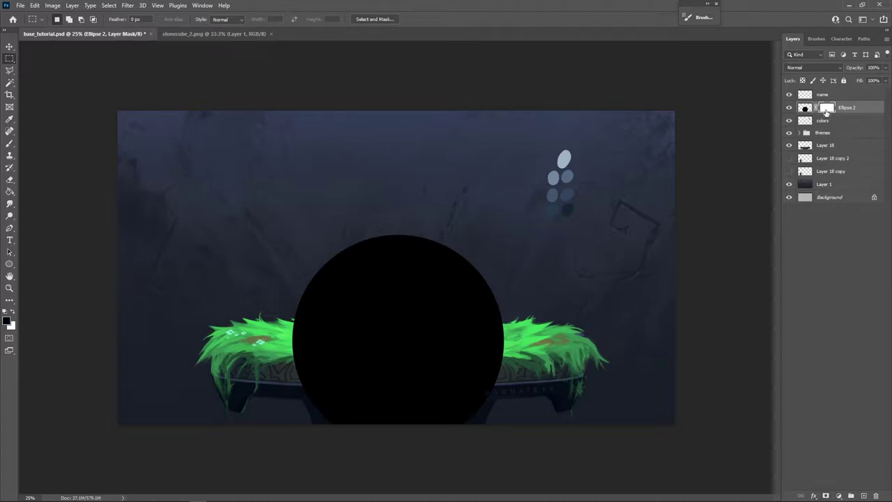
Step: Hide part of the circle's right side by brushing black on the mask, and restore it with white
{"action": "key", "text": "b"}
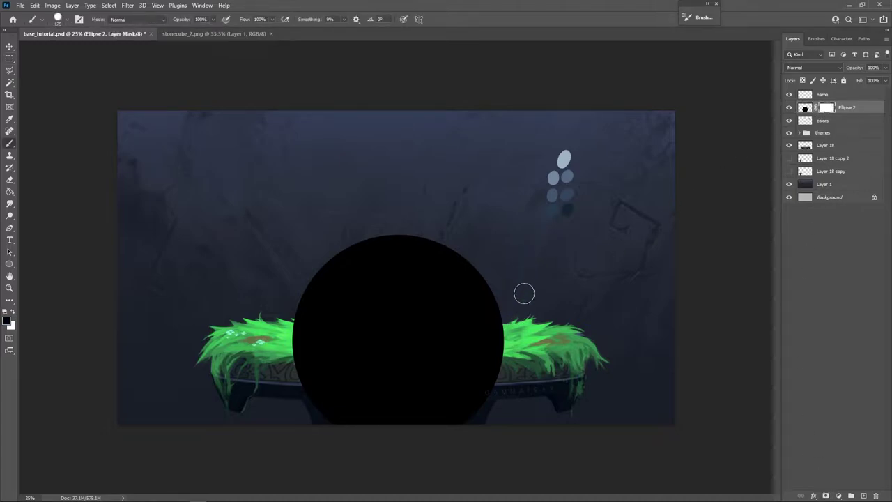
{"action": "mouse_move", "coordinate": [524, 288]}
{"action": "left_mouse_down"}
{"action": "mouse_move", "coordinate": [513, 292]}
{"action": "mouse_move", "coordinate": [539, 300]}
{"action": "mouse_move", "coordinate": [453, 338]}
{"action": "left_mouse_up"}
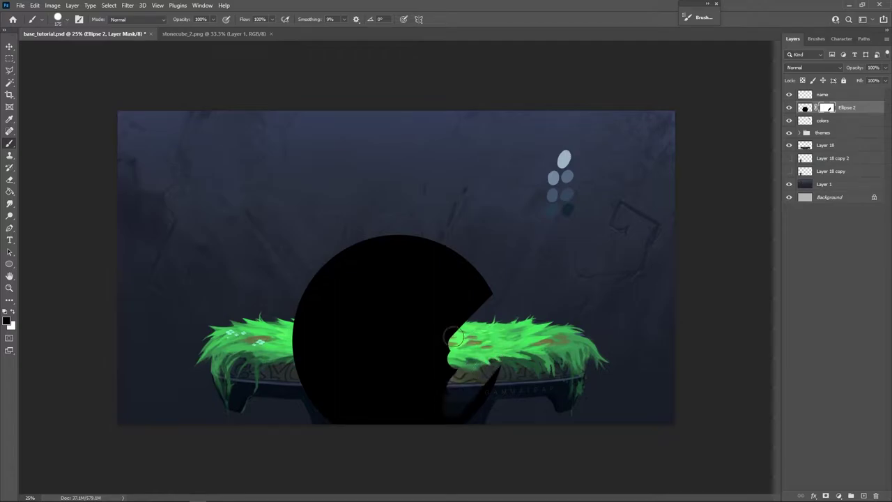
{"action": "key", "text": "x"}
{"action": "mouse_move", "coordinate": [499, 274]}
{"action": "left_mouse_down"}
{"action": "mouse_move", "coordinate": [452, 302]}
{"action": "mouse_move", "coordinate": [435, 366]}
{"action": "mouse_move", "coordinate": [448, 375]}
{"action": "mouse_move", "coordinate": [477, 372]}
{"action": "mouse_move", "coordinate": [464, 386]}
{"action": "mouse_move", "coordinate": [454, 355]}
{"action": "left_mouse_up"}
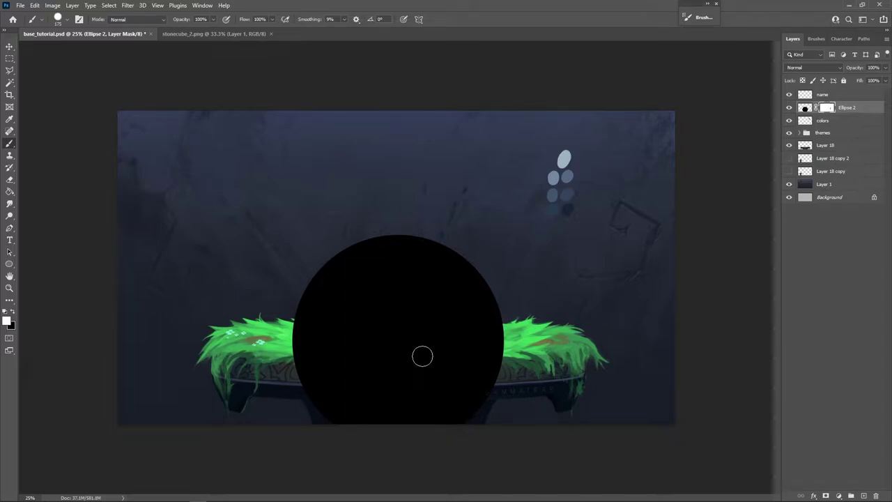
Step: Paint black on the mask to hide the circle's lower part so it sits in the grass
{"action": "key", "text": "x"}
{"action": "mouse_move", "coordinate": [522, 338]}
{"action": "left_mouse_down"}
{"action": "mouse_move", "coordinate": [478, 342]}
{"action": "mouse_move", "coordinate": [432, 366]}
{"action": "mouse_move", "coordinate": [297, 344]}
{"action": "mouse_move", "coordinate": [303, 357]}
{"action": "mouse_move", "coordinate": [372, 366]}
{"action": "mouse_move", "coordinate": [395, 384]}
{"action": "left_mouse_up"}
{"action": "mouse_move", "coordinate": [495, 369]}
{"action": "left_mouse_down"}
{"action": "mouse_move", "coordinate": [395, 434]}
{"action": "mouse_move", "coordinate": [342, 448]}
{"action": "mouse_move", "coordinate": [322, 426]}
{"action": "left_mouse_up"}
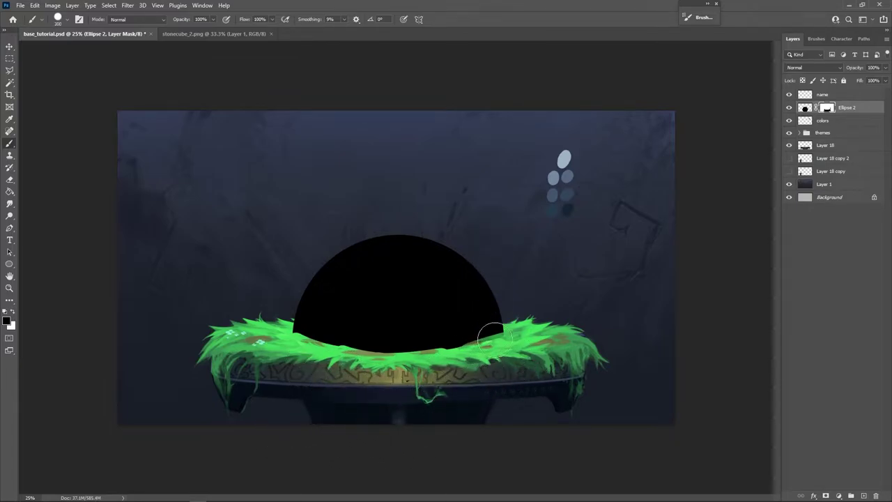
Step: Restore the dome's lower edge by painting white on the mask with a smaller brush
{"action": "key", "text": "z"}
{"action": "left_click", "coordinate": [527, 346]}
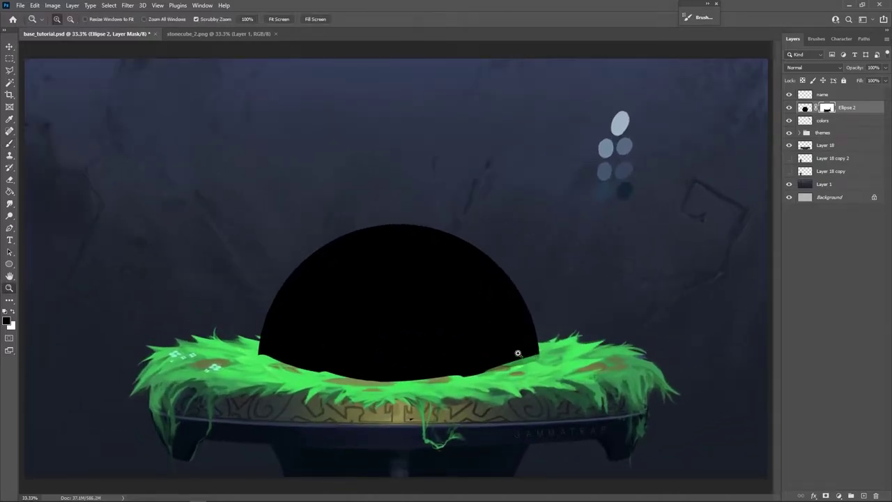
{"action": "key", "text": "b"}
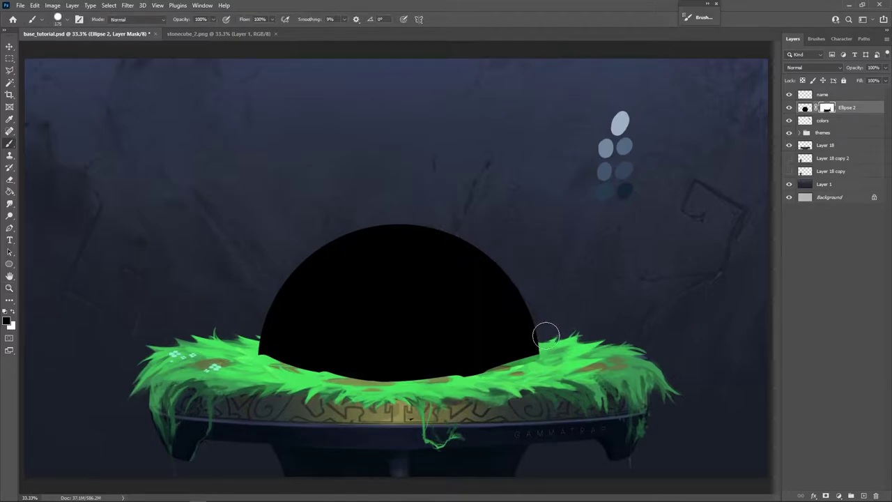
{"action": "key", "text": "bracketleft"}
{"action": "key", "text": "bracketleft"}
{"action": "key", "text": "bracketleft"}
{"action": "key", "text": "x"}
{"action": "mouse_move", "coordinate": [528, 351]}
{"action": "left_mouse_down"}
{"action": "mouse_move", "coordinate": [369, 374]}
{"action": "mouse_move", "coordinate": [267, 354]}
{"action": "left_mouse_up"}
{"action": "left_click_drag", "start_coordinate": [500, 356], "coordinate": [531, 352]}
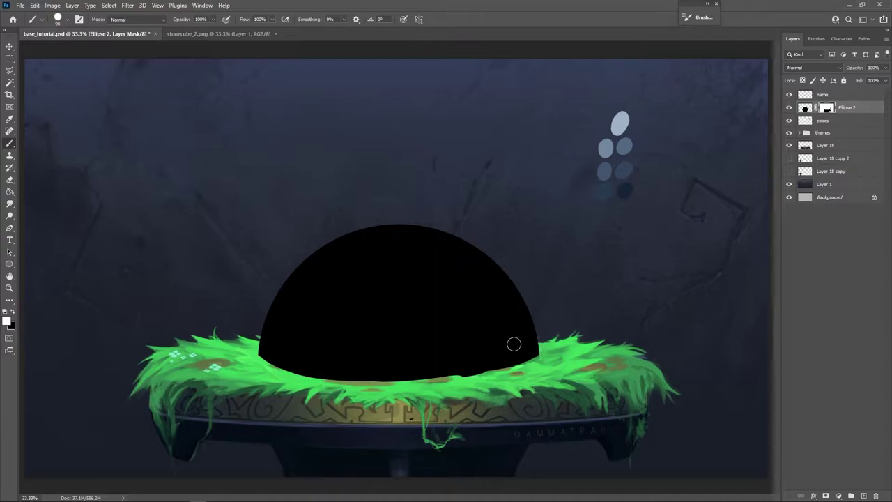
Step: Trim the dome's lower left edge along the grass by painting black on the mask with a smaller brush
{"action": "key", "text": "x"}
{"action": "key", "text": "bracketleft"}
{"action": "key", "text": "bracketleft"}
{"action": "key", "text": "bracketleft"}
{"action": "key", "text": "bracketleft"}
{"action": "key", "text": "bracketleft"}
{"action": "mouse_move", "coordinate": [325, 380]}
{"action": "left_mouse_down"}
{"action": "mouse_move", "coordinate": [267, 364]}
{"action": "mouse_move", "coordinate": [260, 353]}
{"action": "left_mouse_up"}
Step: Turn on pen pressure for brush size and mask out small grass-blade shapes along the dome's bottom edge
{"action": "key", "text": "bracketleft"}
{"action": "key", "text": "bracketleft"}
{"action": "key", "text": "bracketleft"}
{"action": "key", "text": "bracketleft"}
{"action": "key", "text": "bracketleft"}
{"action": "left_click", "coordinate": [405, 19]}
{"action": "left_click_drag", "start_coordinate": [311, 372], "coordinate": [294, 361]}
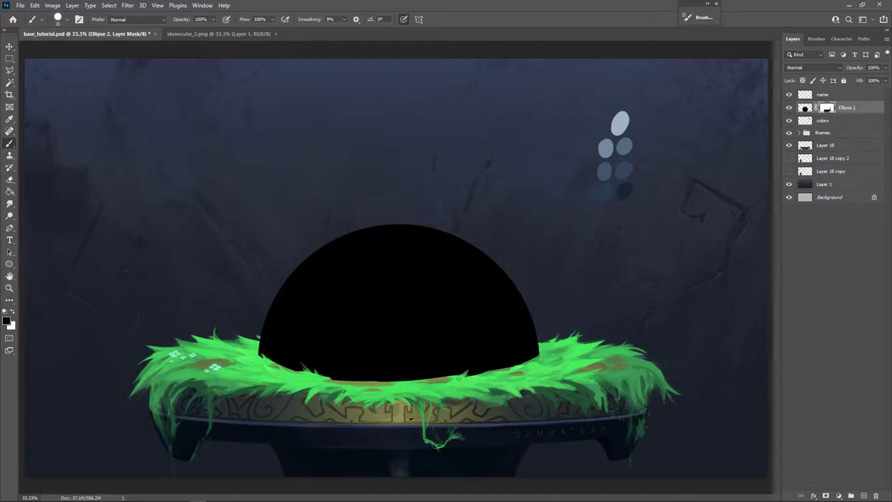
{"action": "left_click_drag", "start_coordinate": [479, 375], "coordinate": [457, 366]}
{"action": "left_click_drag", "start_coordinate": [529, 351], "coordinate": [522, 366]}
{"action": "left_click_drag", "start_coordinate": [282, 360], "coordinate": [535, 332]}
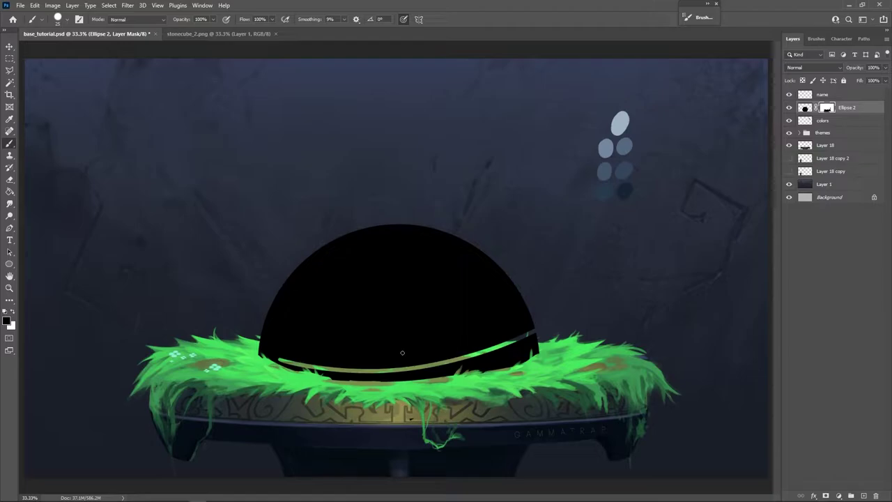
{"action": "key", "text": "ctrl+z"}
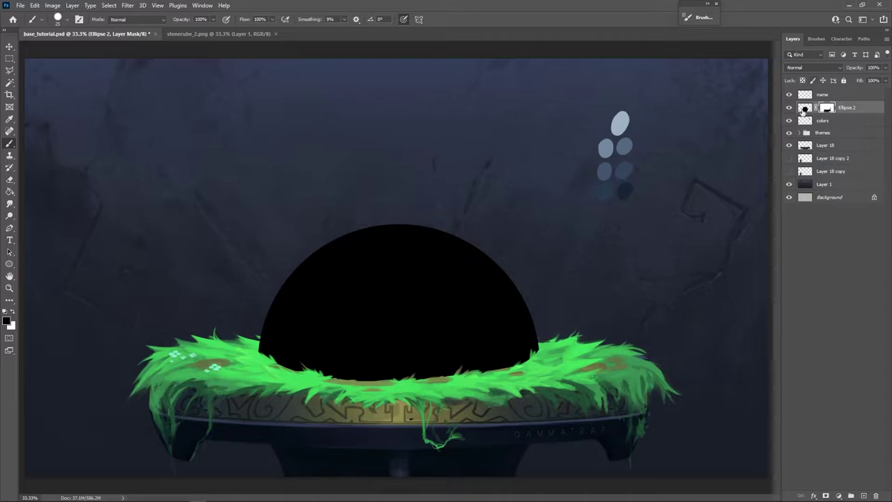
Step: Add a new layer above Ellipse 2 and clip it to the dome
{"action": "left_click", "coordinate": [864, 496]}
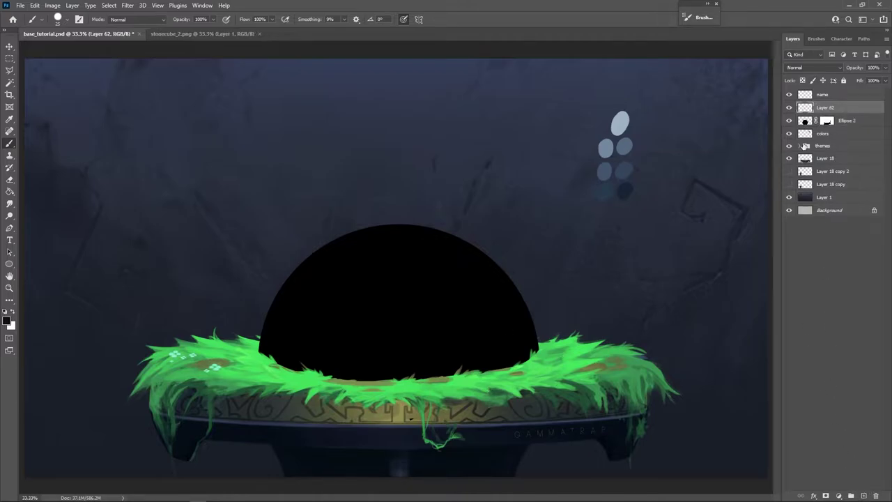
{"action": "right_click", "coordinate": [824, 109]}
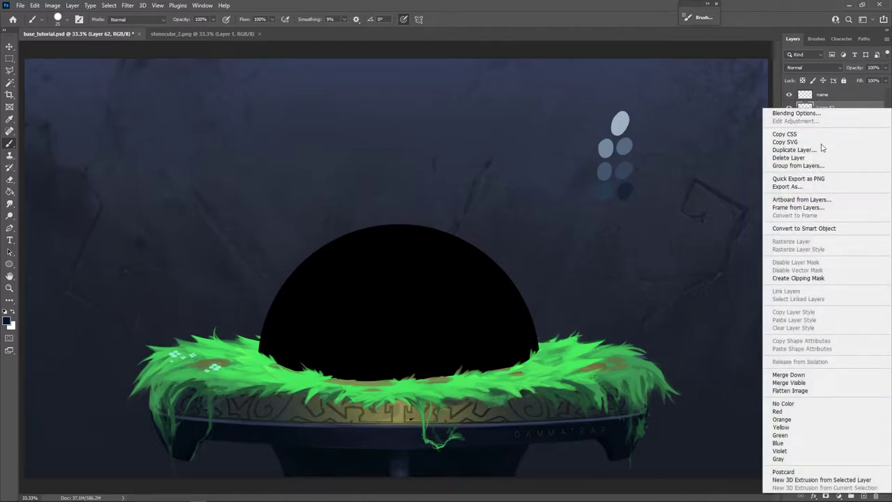
{"action": "left_click", "coordinate": [807, 277]}
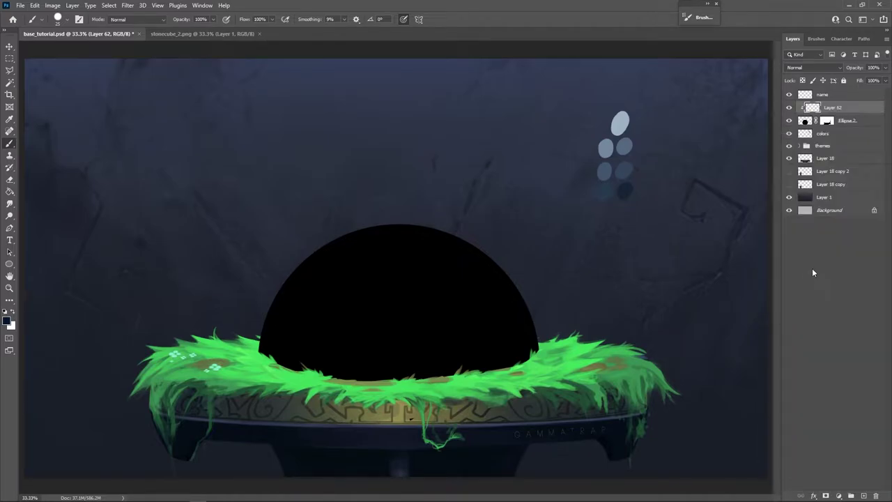
Step: Enlarge the brush and sample the lightest and darkest colours of the painted palette
{"action": "key", "text": "]"}
{"action": "key", "text": "]"}
{"action": "key", "text": "]"}
{"action": "key", "text": "]"}
{"action": "key", "text": "]"}
{"action": "key", "text": "]"}
{"action": "key", "text": "]"}
{"action": "key", "text": "]"}
{"action": "key", "text": "]"}
{"action": "key", "text": "]"}
{"action": "key", "text": "]"}
{"action": "key", "text": "]"}
{"action": "left_click", "coordinate": [622, 117], "text": "alt"}
{"action": "left_click", "coordinate": [627, 190], "text": "alt"}
Step: Compare the colour values of the palette swatches from lightest to darkest in the foreground colour picker
{"action": "left_click", "coordinate": [8, 322]}
{"action": "left_click_drag", "start_coordinate": [309, 136], "coordinate": [238, 85]}
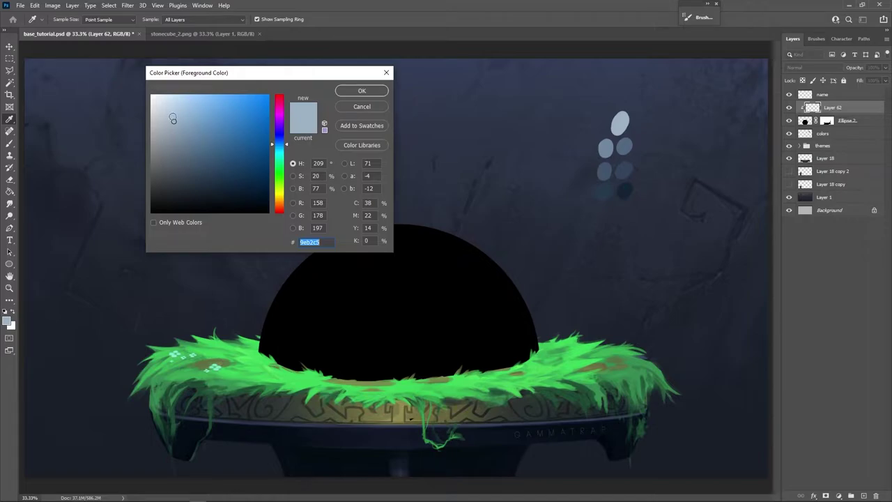
{"action": "left_click", "coordinate": [604, 146]}
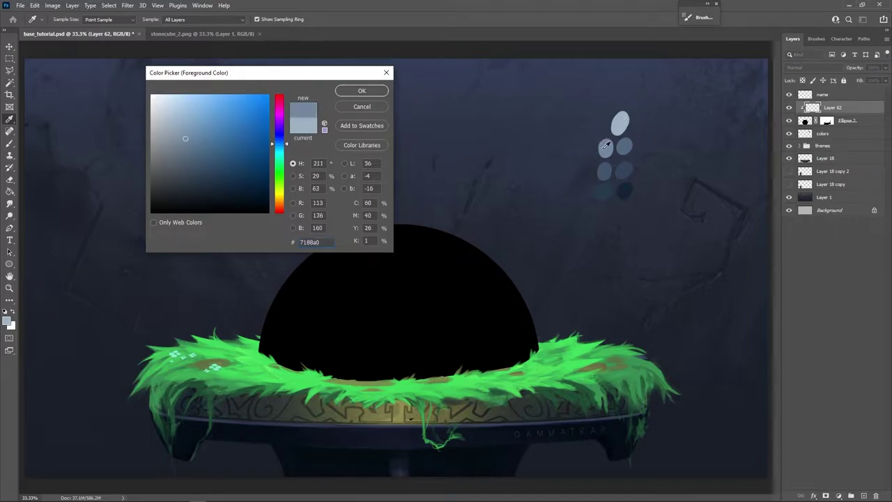
{"action": "left_click", "coordinate": [625, 147]}
{"action": "left_click", "coordinate": [604, 170]}
{"action": "left_click", "coordinate": [626, 171]}
{"action": "left_click", "coordinate": [606, 191]}
{"action": "left_click", "coordinate": [626, 189]}
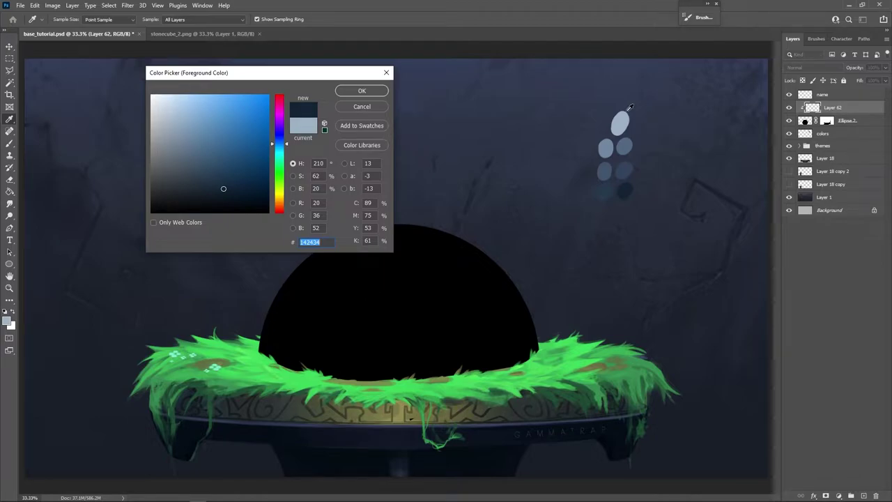
{"action": "left_click_drag", "start_coordinate": [624, 117], "coordinate": [625, 186]}
Step: Set the foreground colour to the blue-grey swatch #526882 and paint the whole dome with a larger brush
{"action": "left_click", "coordinate": [627, 144]}
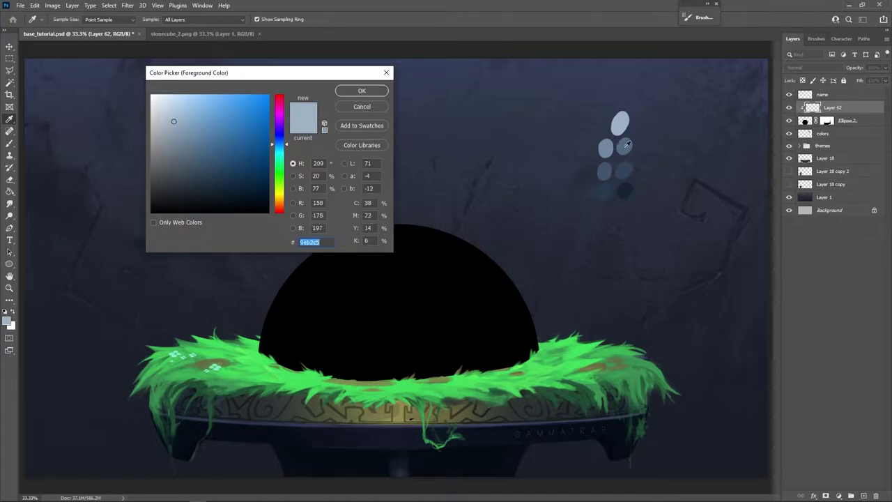
{"action": "left_click", "coordinate": [626, 144]}
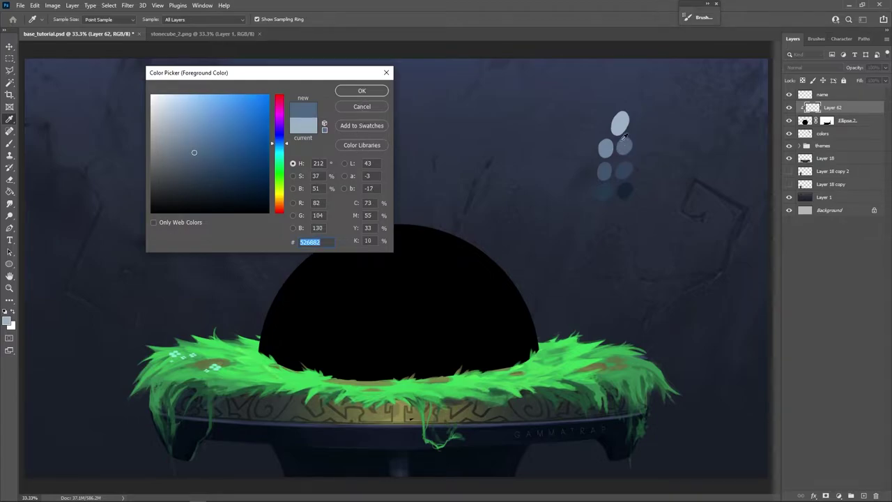
{"action": "left_click", "coordinate": [363, 92]}
{"action": "key", "text": "bracketright"}
{"action": "key", "text": "bracketright"}
{"action": "key", "text": "bracketright"}
{"action": "key", "text": "bracketright"}
{"action": "key", "text": "bracketright"}
{"action": "mouse_move", "coordinate": [536, 295]}
{"action": "left_mouse_down"}
{"action": "mouse_move", "coordinate": [491, 376]}
{"action": "mouse_move", "coordinate": [435, 407]}
{"action": "mouse_move", "coordinate": [357, 415]}
{"action": "mouse_move", "coordinate": [324, 402]}
{"action": "mouse_move", "coordinate": [303, 336]}
{"action": "mouse_move", "coordinate": [323, 255]}
{"action": "left_mouse_up"}
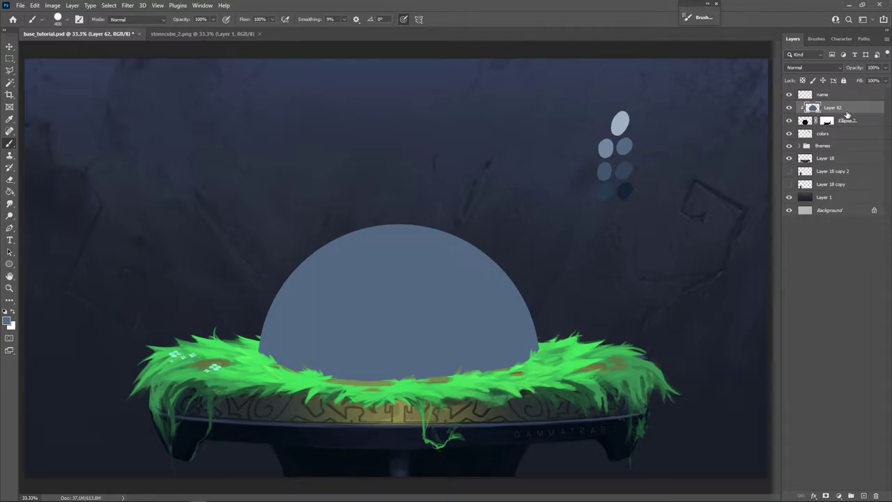
Step: Merge the blue-grey layer down into Ellipse 2 and apply the layer mask
{"action": "key", "text": "ctrl+e"}
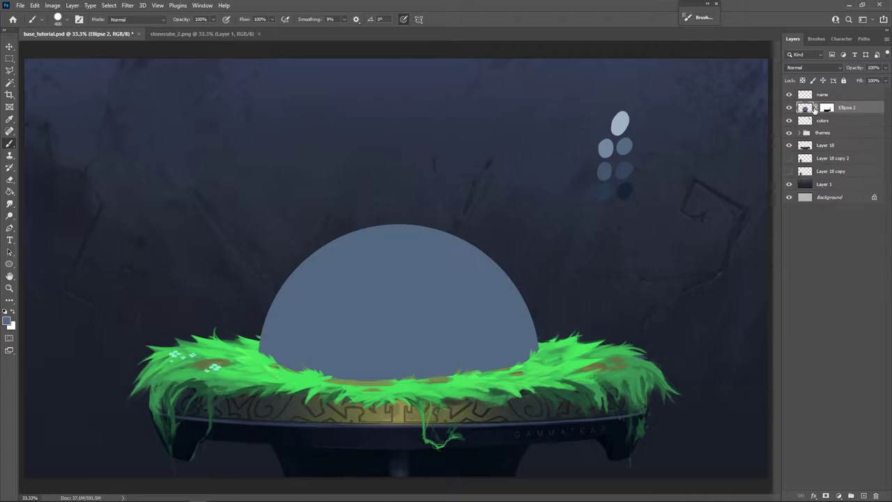
{"action": "right_click", "coordinate": [828, 108]}
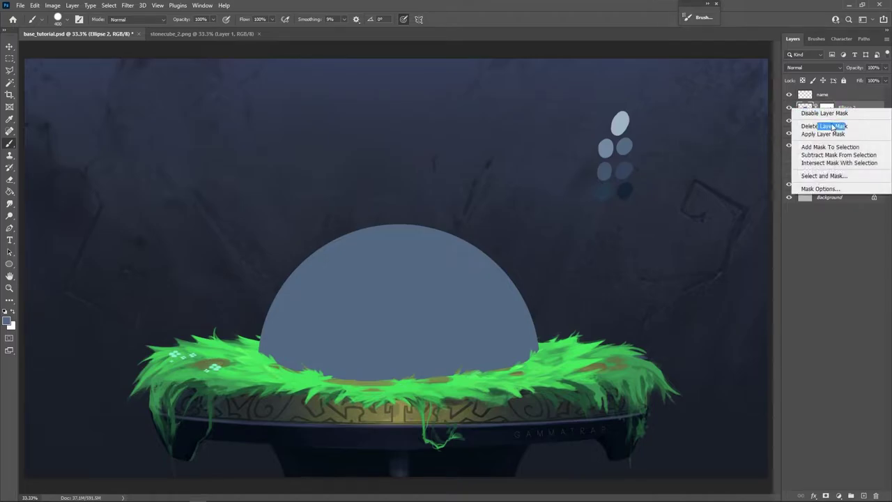
{"action": "left_click", "coordinate": [832, 126]}
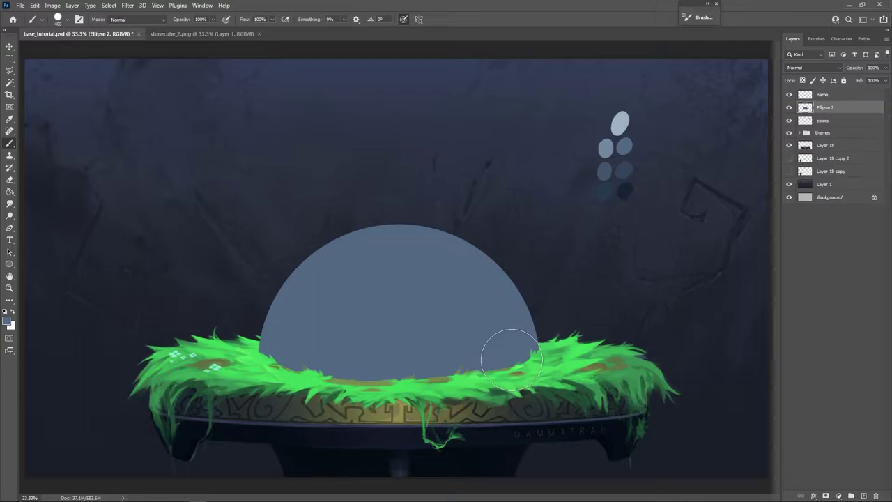
Step: Create a new shading layer above Ellipse 2 and clip it to the dome
{"action": "left_click", "coordinate": [863, 495]}
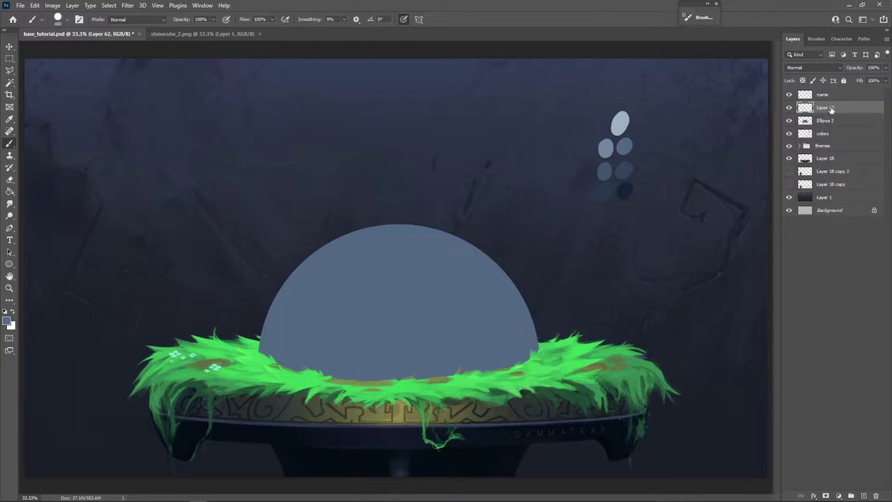
{"action": "key", "text": "ctrl+alt+g"}
Step: Preview the light-ray effect of Group 2 in the grass theme, then hide it and collapse the themes group
{"action": "left_click", "coordinate": [799, 145]}
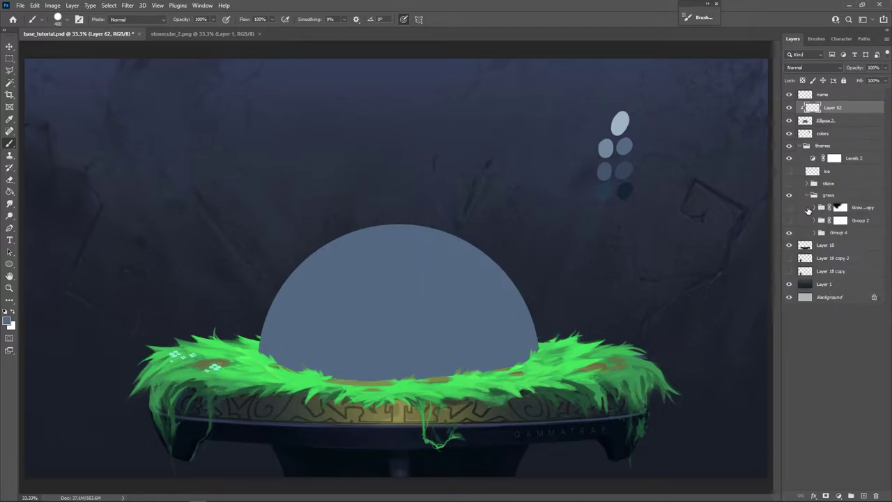
{"action": "left_click", "coordinate": [789, 220]}
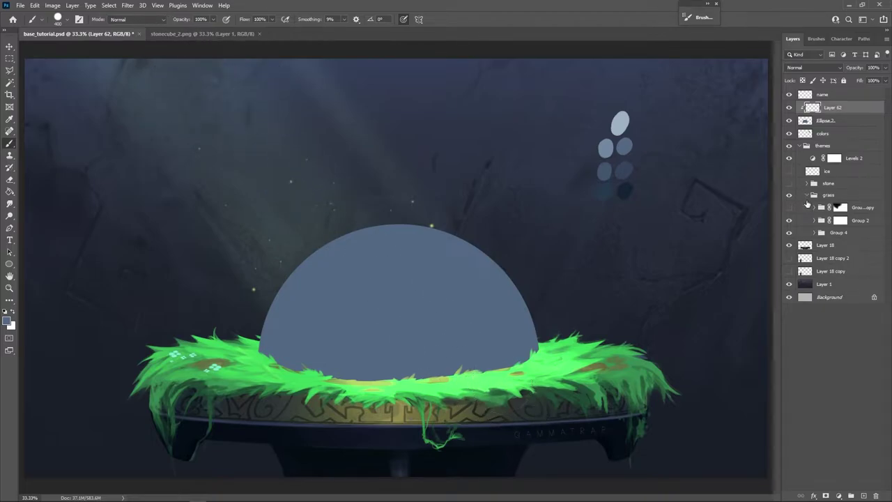
{"action": "left_click", "coordinate": [789, 233]}
{"action": "left_click", "coordinate": [799, 146]}
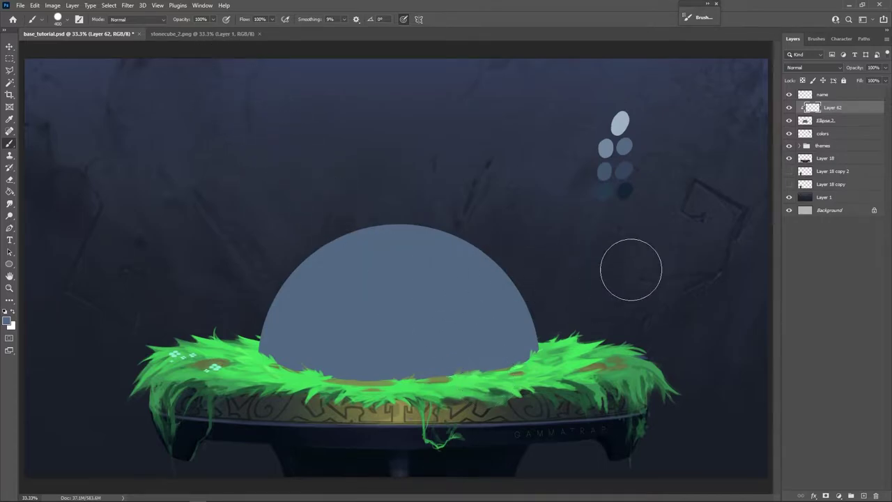
Step: Sample a dark blue palette colour, choose the Soft Round Pressure Opacity brush at 600 px, and undo the test stroke on the dome
{"action": "left_click", "coordinate": [624, 191], "text": "alt"}
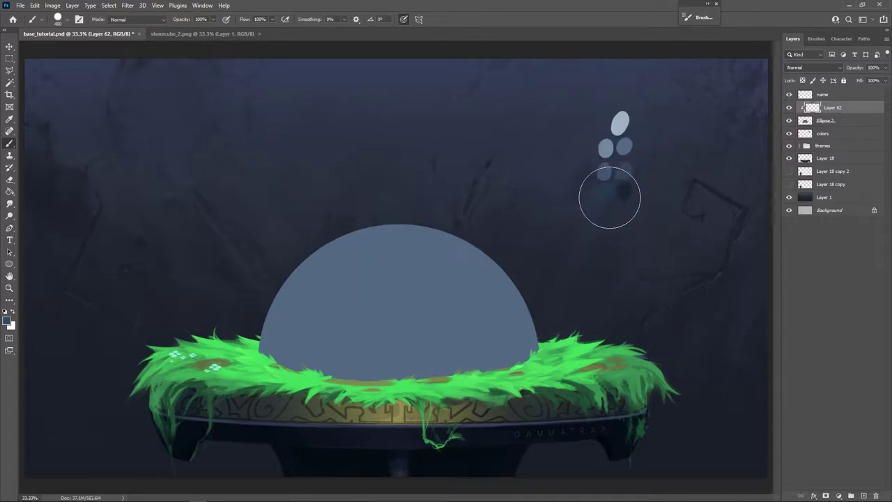
{"action": "right_click", "coordinate": [439, 288]}
{"action": "left_click", "coordinate": [494, 324]}
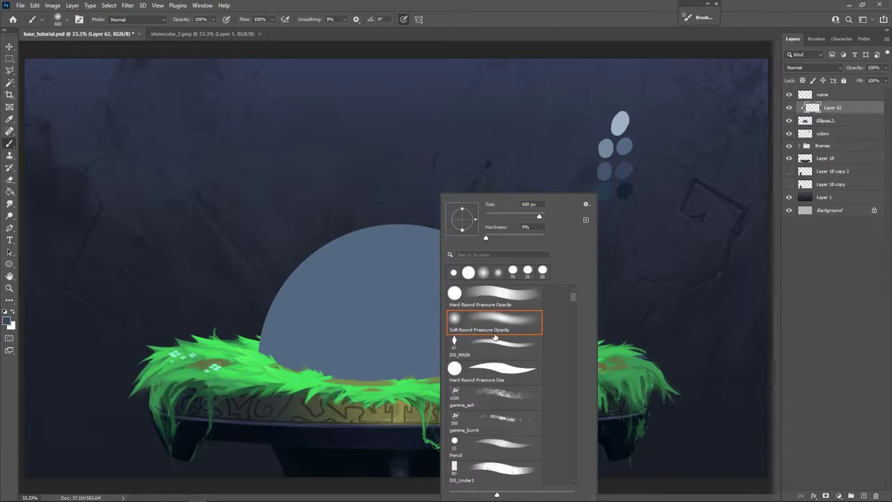
{"action": "left_click", "coordinate": [478, 49]}
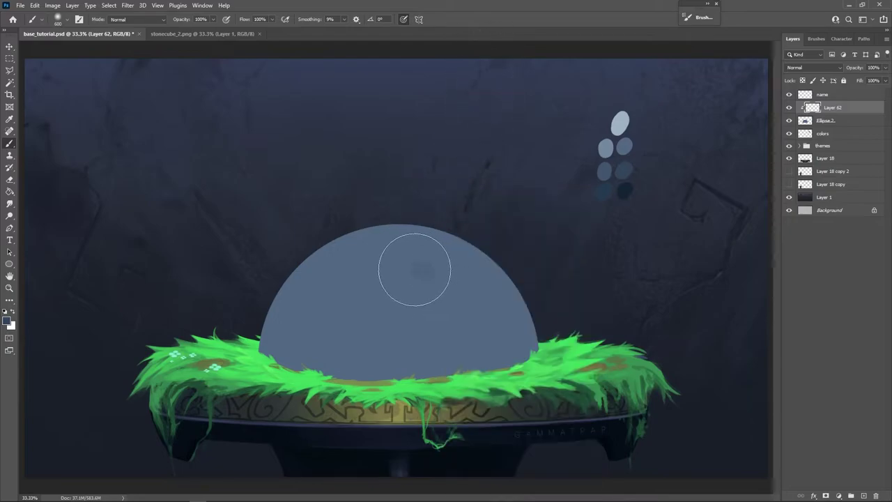
{"action": "mouse_move", "coordinate": [412, 269]}
{"action": "left_mouse_down"}
{"action": "mouse_move", "coordinate": [402, 297]}
{"action": "mouse_move", "coordinate": [434, 311]}
{"action": "mouse_move", "coordinate": [422, 346]}
{"action": "mouse_move", "coordinate": [372, 338]}
{"action": "mouse_move", "coordinate": [336, 318]}
{"action": "mouse_move", "coordinate": [330, 349]}
{"action": "mouse_move", "coordinate": [388, 358]}
{"action": "mouse_move", "coordinate": [466, 328]}
{"action": "mouse_move", "coordinate": [483, 286]}
{"action": "mouse_move", "coordinate": [453, 254]}
{"action": "mouse_move", "coordinate": [401, 239]}
{"action": "mouse_move", "coordinate": [353, 265]}
{"action": "mouse_move", "coordinate": [345, 315]}
{"action": "mouse_move", "coordinate": [421, 251]}
{"action": "mouse_move", "coordinate": [467, 242]}
{"action": "left_mouse_up"}
{"action": "key", "text": "ctrl+z"}
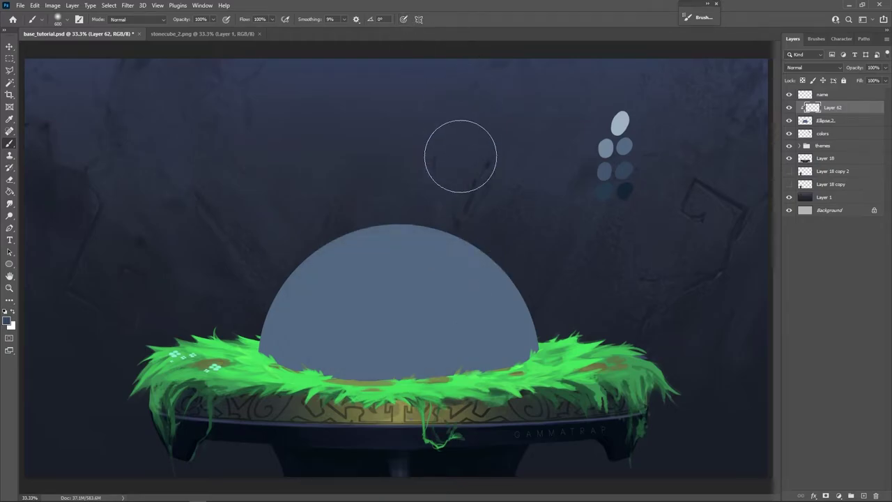
Step: Undo the test stroke on the dome and check the soft brush's tip shape settings
{"action": "mouse_move", "coordinate": [414, 308]}
{"action": "left_mouse_down"}
{"action": "mouse_move", "coordinate": [419, 280]}
{"action": "mouse_move", "coordinate": [397, 320]}
{"action": "mouse_move", "coordinate": [393, 299]}
{"action": "mouse_move", "coordinate": [434, 279]}
{"action": "left_mouse_up"}
{"action": "key", "text": "ctrl+z"}
{"action": "key", "text": "F5"}
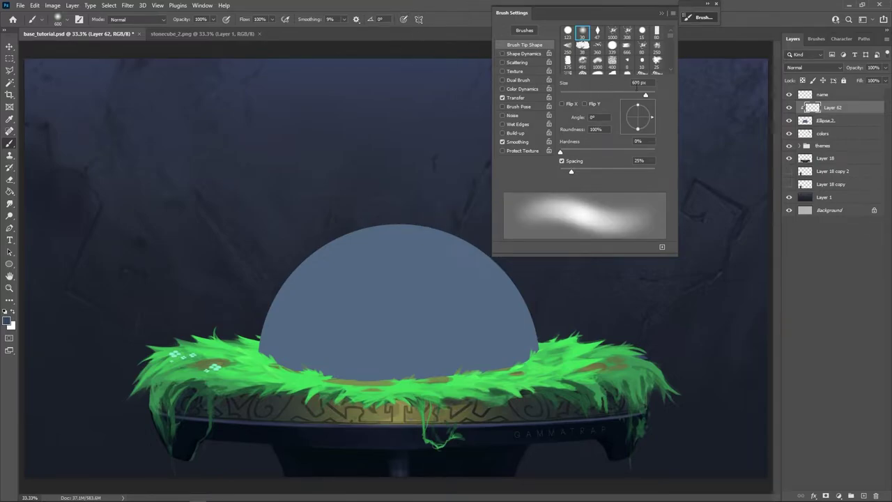
{"action": "left_click", "coordinate": [700, 19]}
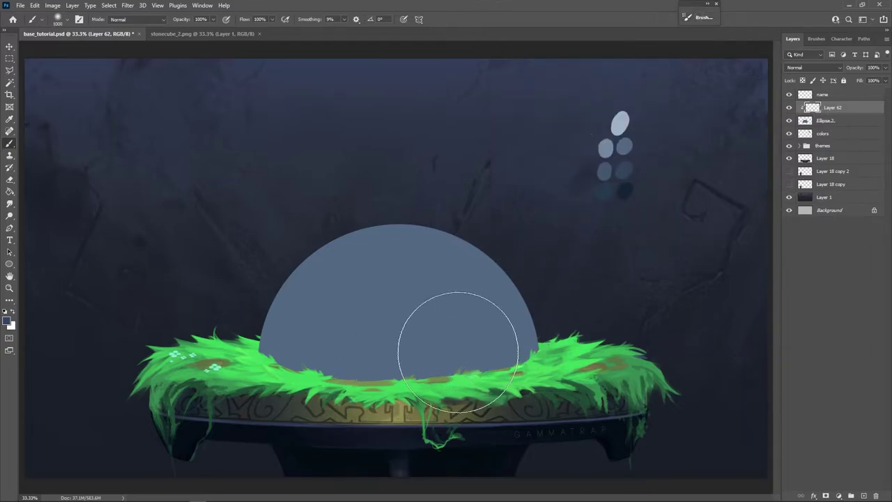
Step: Paint a soft dark-blue shadow over the dome's lower right, varying the soft brush between about 1000 and 1200 px
{"action": "mouse_move", "coordinate": [460, 353]}
{"action": "left_mouse_down"}
{"action": "mouse_move", "coordinate": [404, 374]}
{"action": "mouse_move", "coordinate": [481, 363]}
{"action": "mouse_move", "coordinate": [412, 386]}
{"action": "left_mouse_up"}
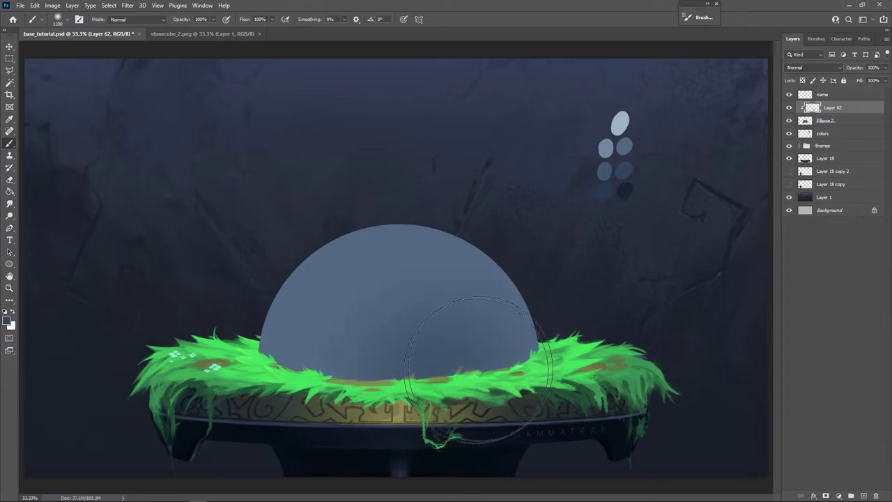
{"action": "key", "text": "bracketright"}
{"action": "key", "text": "bracketright"}
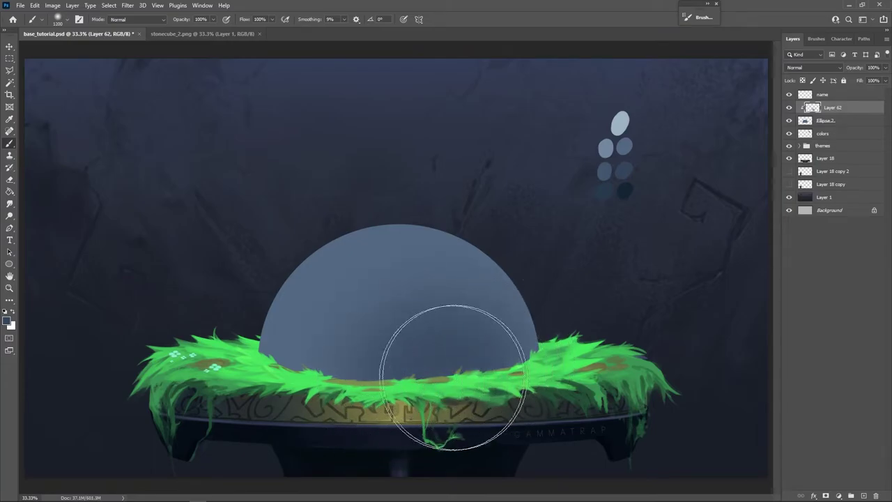
{"action": "key", "text": "bracketleft"}
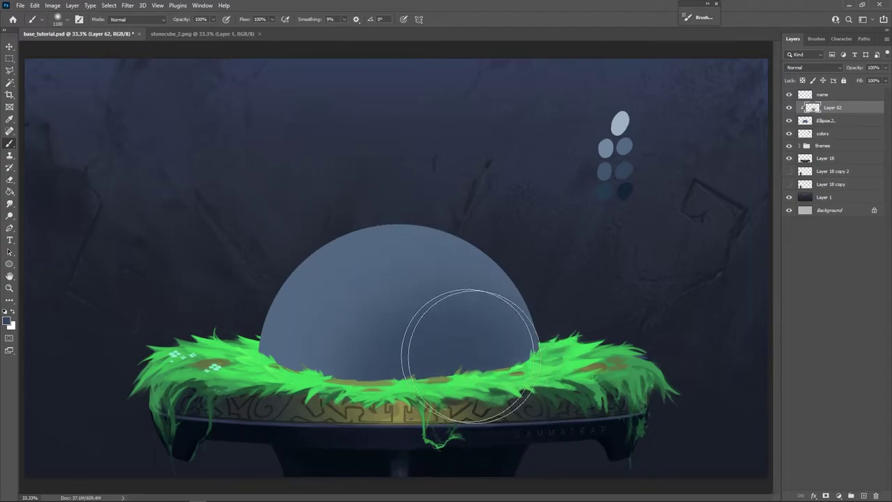
{"action": "key", "text": "bracketleft"}
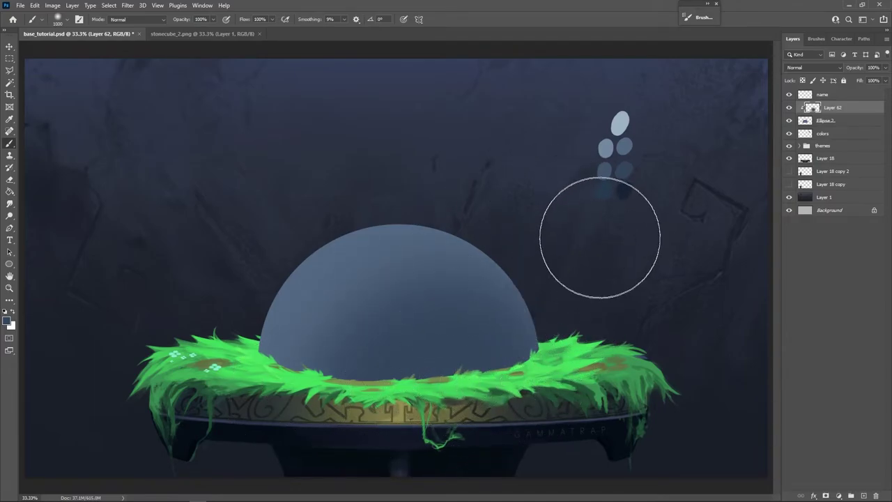
Step: Sample the darkest blue palette colour and deepen the core shadow on the dome's lower right
{"action": "left_click", "coordinate": [612, 187], "text": "alt"}
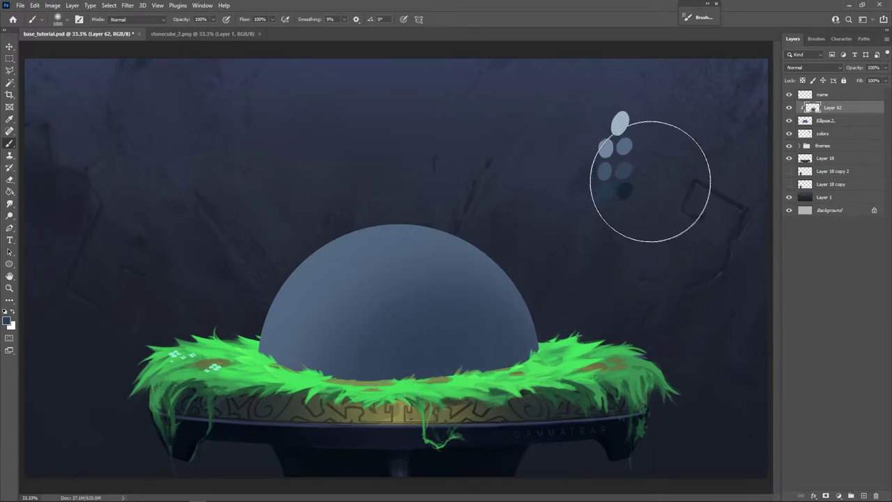
{"action": "left_click", "coordinate": [619, 188], "text": "alt"}
{"action": "mouse_move", "coordinate": [450, 381]}
{"action": "left_mouse_down"}
{"action": "mouse_move", "coordinate": [478, 395]}
{"action": "mouse_move", "coordinate": [506, 369]}
{"action": "mouse_move", "coordinate": [392, 336]}
{"action": "mouse_move", "coordinate": [413, 293]}
{"action": "mouse_move", "coordinate": [481, 342]}
{"action": "mouse_move", "coordinate": [481, 355]}
{"action": "mouse_move", "coordinate": [471, 319]}
{"action": "left_mouse_up"}
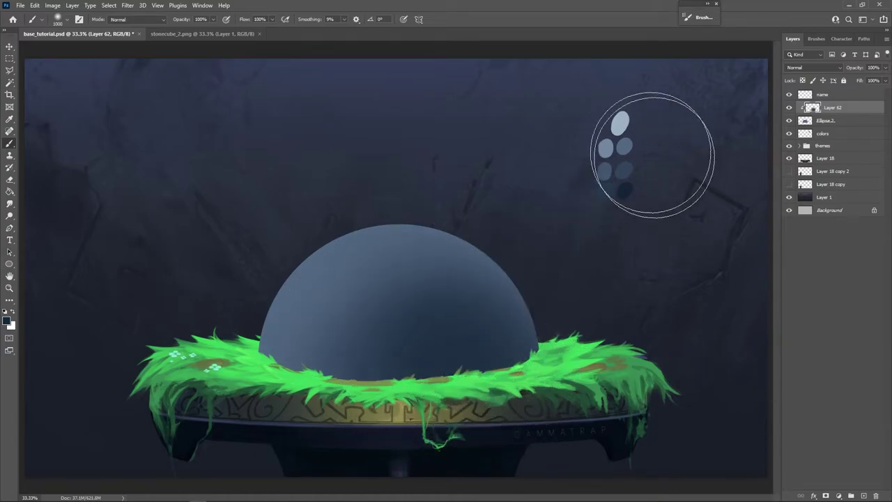
Step: Sample a lighter blue-grey from the palette, reduce the brush to 500 px and brighten the dome's upper-left side
{"action": "left_click", "coordinate": [605, 170], "text": "alt"}
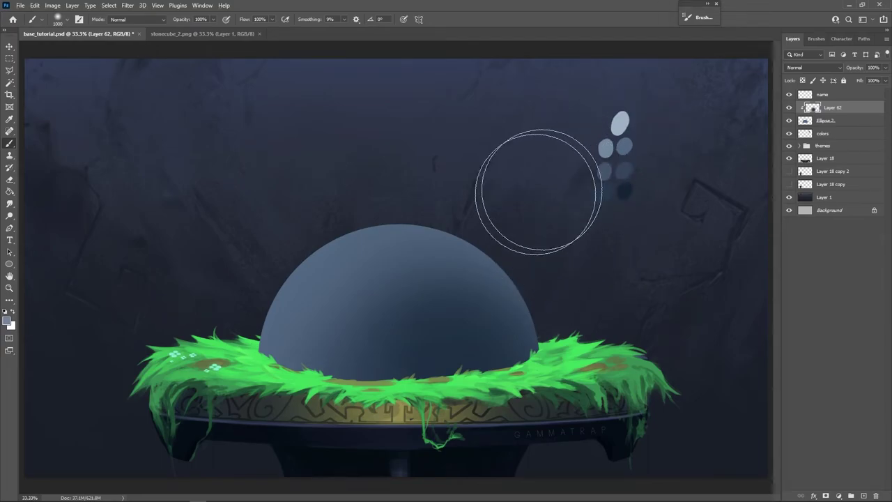
{"action": "key", "text": "bracketleft"}
{"action": "key", "text": "bracketleft"}
{"action": "key", "text": "bracketleft"}
{"action": "key", "text": "bracketleft"}
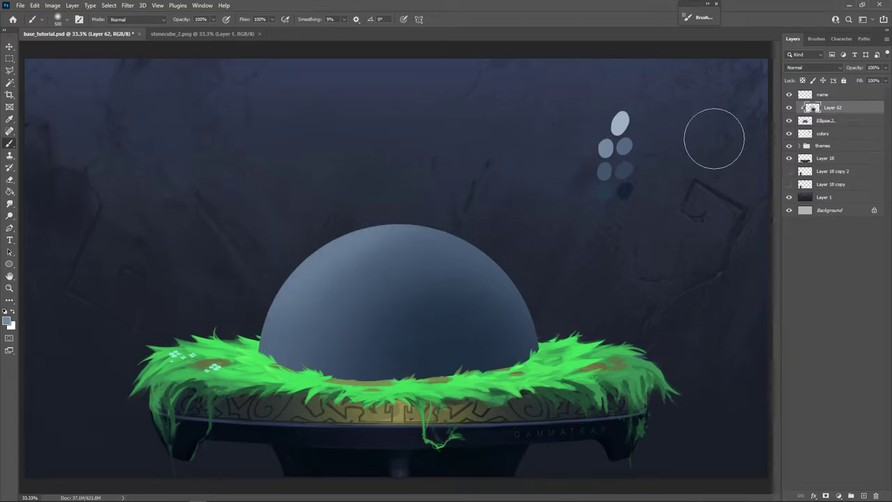
Step: Expand the themes and grass groups and preview Group 2's light rays over the dome, leaving the group hidden
{"action": "left_click", "coordinate": [800, 146]}
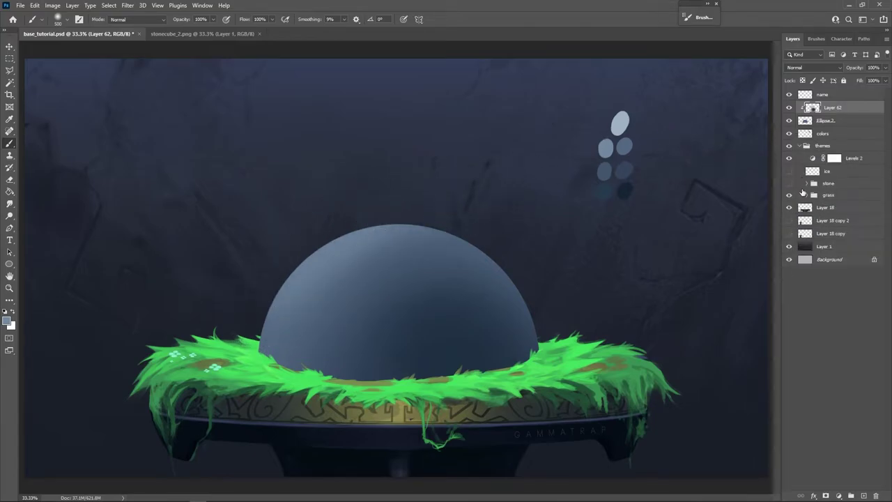
{"action": "left_click", "coordinate": [807, 195]}
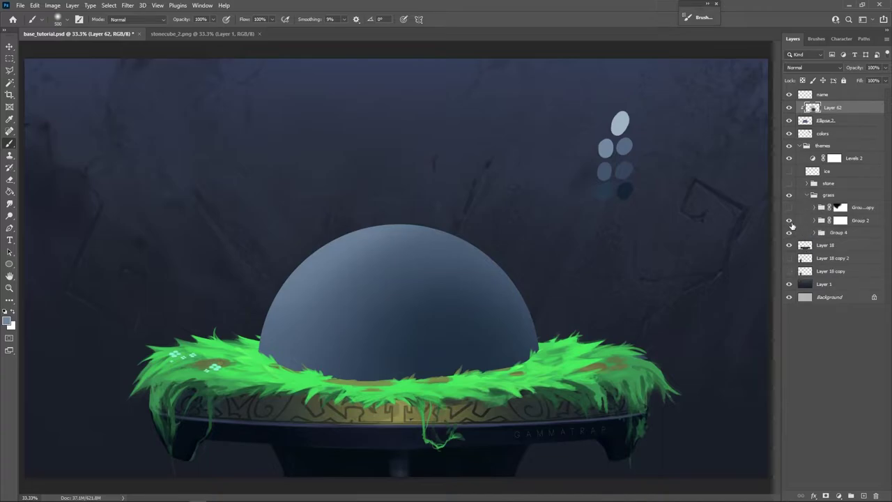
{"action": "left_click", "coordinate": [790, 221]}
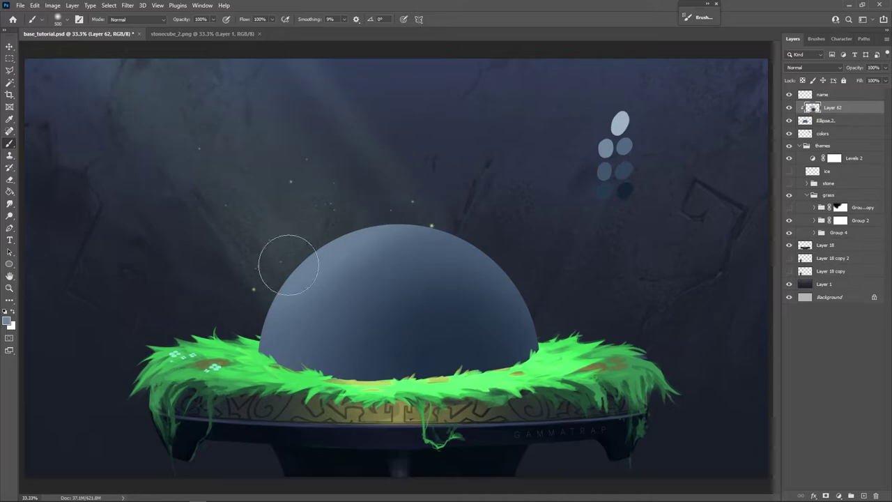
{"action": "left_click", "coordinate": [790, 221]}
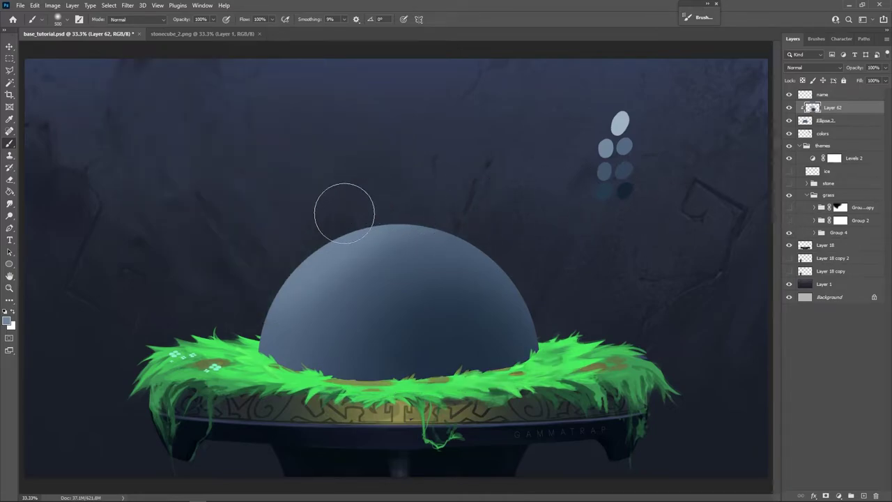
Step: Refine the soft upper-left highlight and add a faint light rim on the dome's right, reducing the brush to 200 px
{"action": "mouse_move", "coordinate": [332, 213]}
{"action": "left_mouse_down"}
{"action": "mouse_move", "coordinate": [484, 305]}
{"action": "mouse_move", "coordinate": [508, 349]}
{"action": "left_mouse_up"}
{"action": "key", "text": "ctrl+z"}
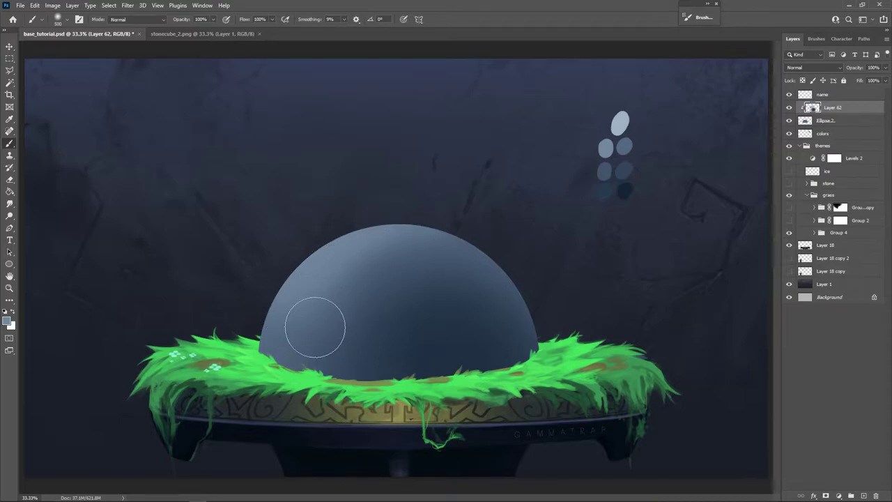
{"action": "key", "text": "bracketleft"}
{"action": "key", "text": "bracketleft"}
{"action": "key", "text": "bracketleft"}
{"action": "key", "text": "bracketleft"}
{"action": "key", "text": "bracketleft"}
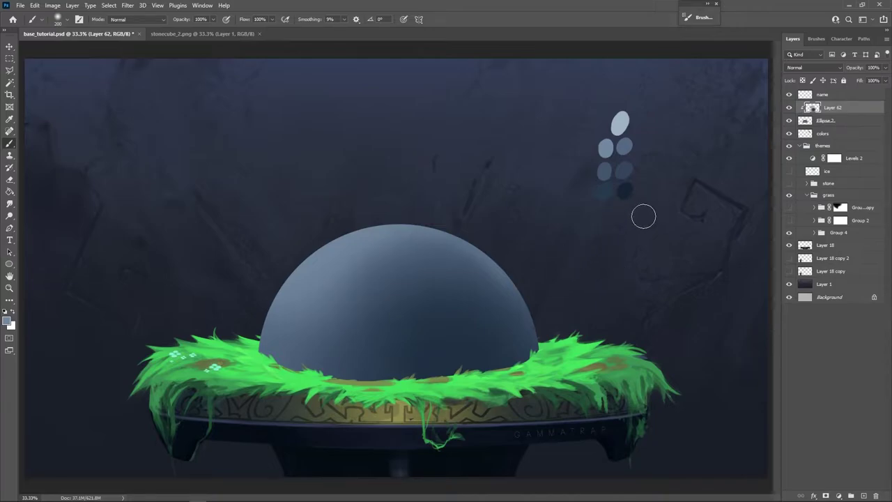
Step: Sample green from the grass, enlarge the soft brush to 400 px and paint green bounce light along the dome's base
{"action": "key", "text": "alt"}
{"action": "left_click", "coordinate": [614, 352], "text": "alt"}
{"action": "key", "text": "bracketright"}
{"action": "key", "text": "bracketright"}
{"action": "key", "text": "bracketright"}
{"action": "key", "text": "bracketright"}
{"action": "mouse_move", "coordinate": [268, 354]}
{"action": "left_mouse_down"}
{"action": "mouse_move", "coordinate": [339, 386]}
{"action": "mouse_move", "coordinate": [398, 377]}
{"action": "left_mouse_up"}
{"action": "left_click_drag", "start_coordinate": [286, 349], "coordinate": [394, 379]}
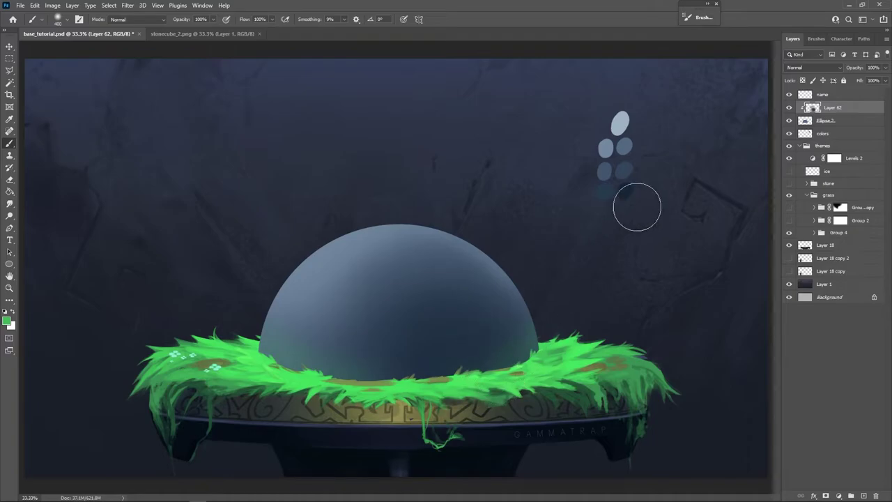
Step: Reduce the brush to 70 px and create a new layer above Layer 62, clipped to the dome
{"action": "key", "text": "bracketleft"}
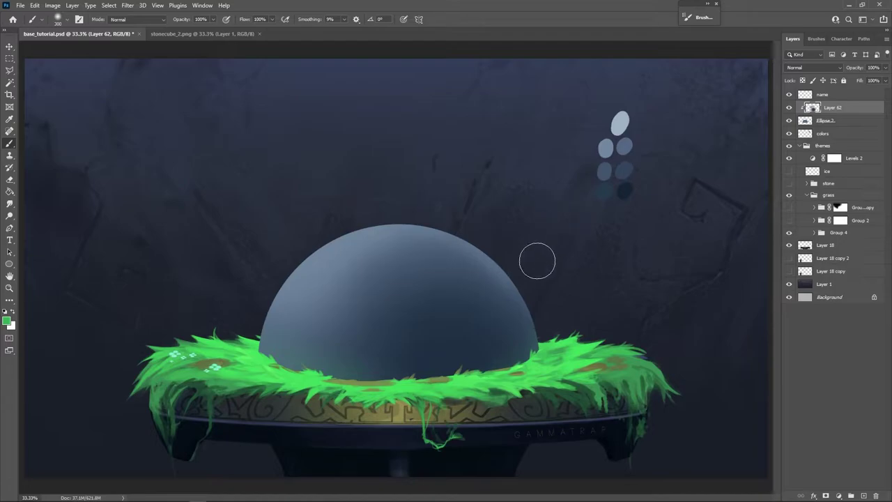
{"action": "key", "text": "bracketleft"}
{"action": "key", "text": "bracketleft"}
{"action": "key", "text": "bracketleft"}
{"action": "key", "text": "bracketleft"}
{"action": "key", "text": "bracketleft"}
{"action": "key", "text": "bracketleft"}
{"action": "key", "text": "bracketleft"}
{"action": "key", "text": "bracketleft"}
{"action": "key", "text": "bracketleft"}
{"action": "left_click", "coordinate": [864, 496]}
{"action": "right_click", "coordinate": [829, 109]}
{"action": "left_click", "coordinate": [808, 277]}
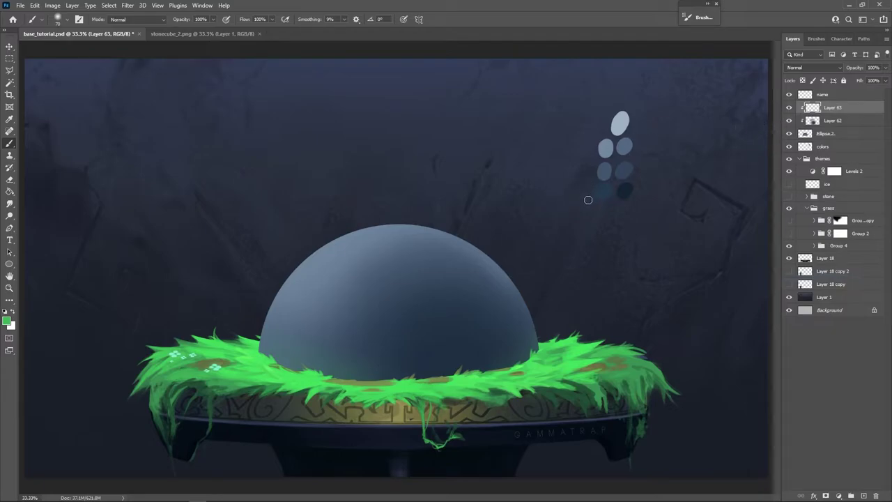
Step: Try freehand strokes in sampled dark and light dome tones on the new layer and erase them
{"action": "left_click", "coordinate": [458, 259], "text": "alt"}
{"action": "mouse_move", "coordinate": [407, 320]}
{"action": "left_mouse_down"}
{"action": "mouse_move", "coordinate": [432, 298]}
{"action": "mouse_move", "coordinate": [511, 305]}
{"action": "mouse_move", "coordinate": [464, 259]}
{"action": "mouse_move", "coordinate": [380, 275]}
{"action": "left_mouse_up"}
{"action": "left_click", "coordinate": [328, 269], "text": "alt"}
{"action": "mouse_move", "coordinate": [392, 354]}
{"action": "left_mouse_down"}
{"action": "mouse_move", "coordinate": [361, 291]}
{"action": "mouse_move", "coordinate": [363, 312]}
{"action": "mouse_move", "coordinate": [415, 244]}
{"action": "left_mouse_up"}
{"action": "key", "text": "e"}
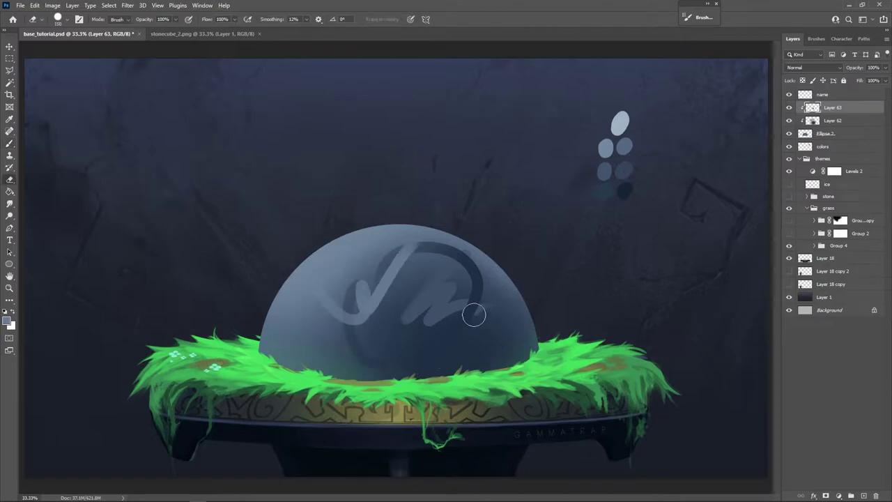
{"action": "mouse_move", "coordinate": [490, 294]}
{"action": "left_mouse_down"}
{"action": "mouse_move", "coordinate": [482, 230]}
{"action": "mouse_move", "coordinate": [420, 219]}
{"action": "left_mouse_up"}
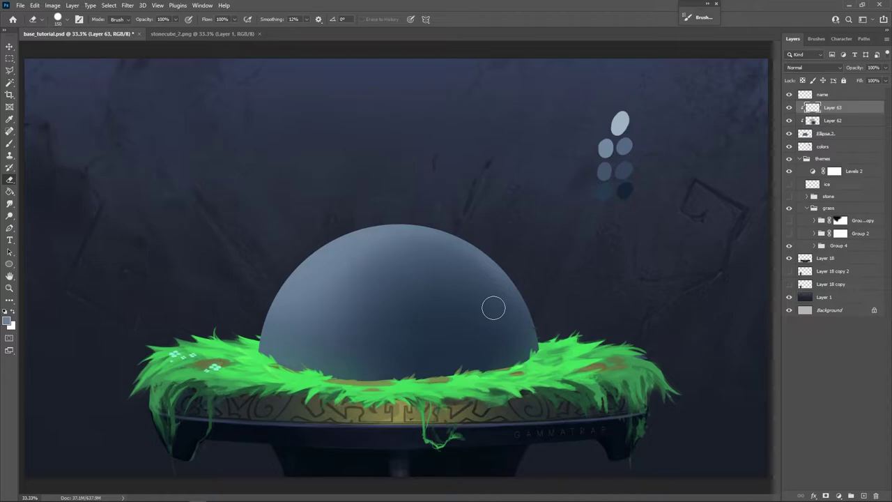
Step: Blend sampled tones near the dome's top with the Hard Round Pressure Opacity brush at 80 px
{"action": "key", "text": "b"}
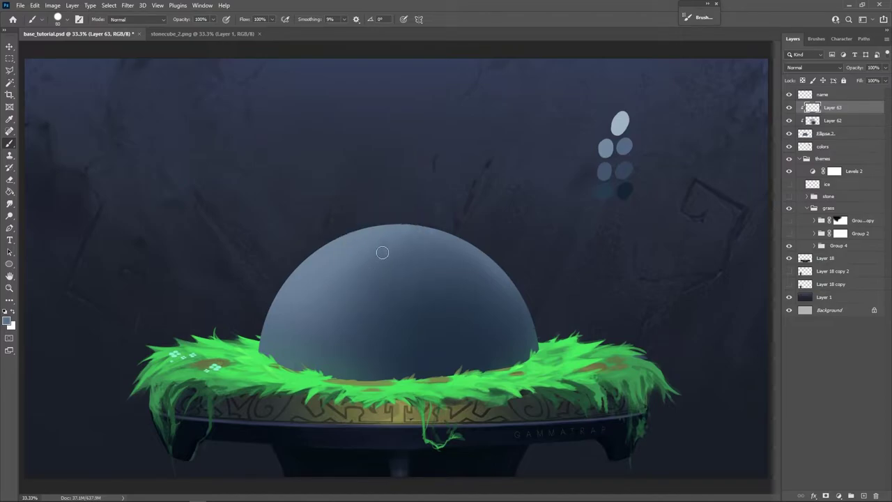
{"action": "left_click", "coordinate": [404, 261], "text": "alt"}
{"action": "left_click_drag", "start_coordinate": [404, 259], "coordinate": [396, 266]}
{"action": "left_click", "coordinate": [414, 281], "text": "alt"}
{"action": "left_click", "coordinate": [419, 246], "text": "alt"}
{"action": "right_click", "coordinate": [396, 294]}
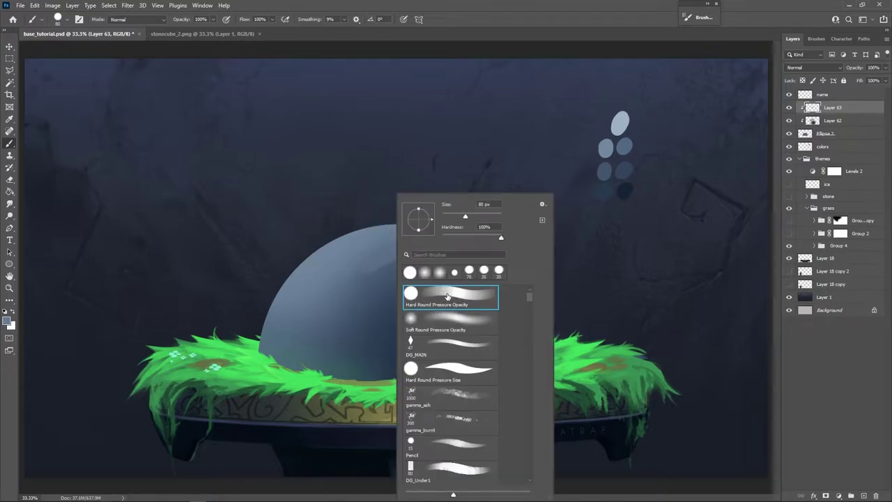
{"action": "left_click", "coordinate": [493, 51]}
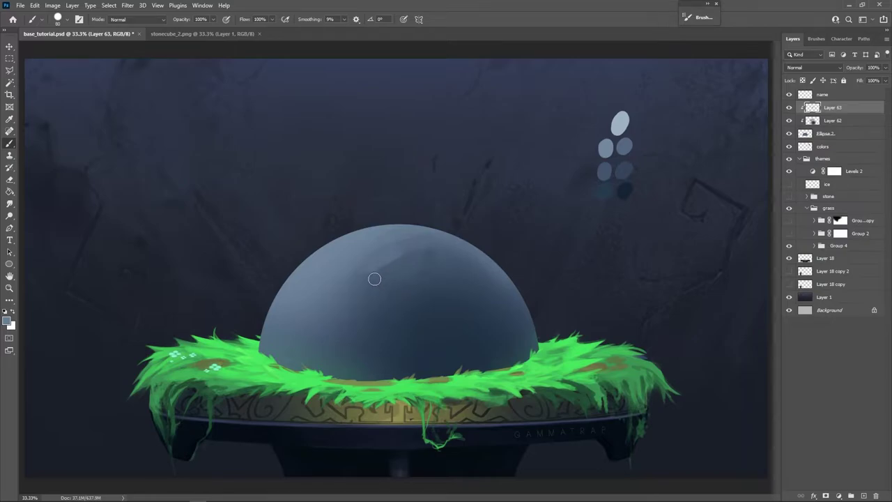
Step: Sample tones from the dome's left side and paint visible strokes through the light-to-shadow transition
{"action": "key", "text": "alt"}
{"action": "left_click", "coordinate": [338, 291], "text": "alt"}
{"action": "left_click", "coordinate": [355, 311], "text": "alt"}
{"action": "mouse_move", "coordinate": [397, 304]}
{"action": "left_mouse_down"}
{"action": "mouse_move", "coordinate": [340, 334]}
{"action": "mouse_move", "coordinate": [313, 285]}
{"action": "mouse_move", "coordinate": [350, 286]}
{"action": "left_mouse_up"}
Step: Try dabbing darker spots along the dome's upper-left side and undo them
{"action": "left_click", "coordinate": [324, 290], "text": "alt"}
{"action": "left_click", "coordinate": [346, 259]}
{"action": "left_click", "coordinate": [298, 314]}
{"action": "left_click", "coordinate": [289, 296]}
{"action": "left_click", "coordinate": [307, 272]}
{"action": "left_click", "coordinate": [327, 255]}
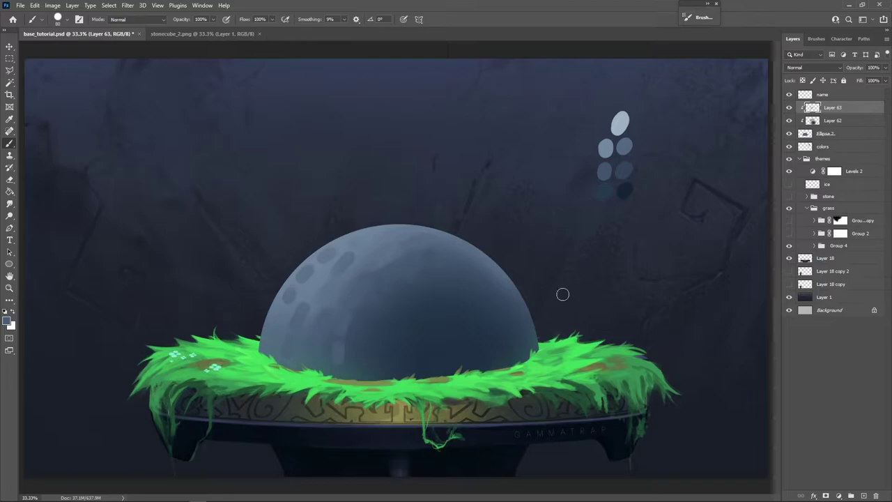
{"action": "key", "text": "ctrl+z"}
{"action": "key", "text": "ctrl+z"}
{"action": "key", "text": "ctrl+z"}
{"action": "key", "text": "ctrl+z"}
{"action": "key", "text": "ctrl+z"}
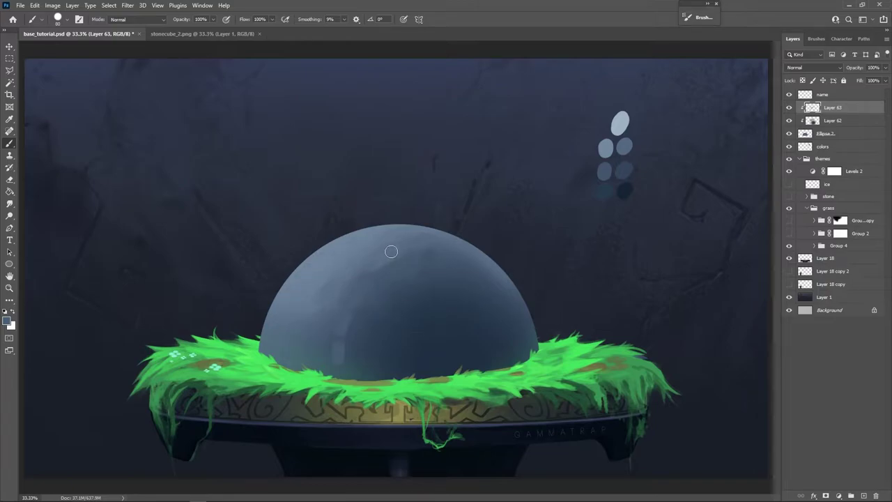
Step: Try a stroke from the dome's top down its left centre, undoing it and the earlier pale patch near the grass
{"action": "mouse_move", "coordinate": [393, 252]}
{"action": "left_mouse_down"}
{"action": "mouse_move", "coordinate": [374, 266]}
{"action": "mouse_move", "coordinate": [365, 298]}
{"action": "mouse_move", "coordinate": [366, 280]}
{"action": "mouse_move", "coordinate": [354, 303]}
{"action": "mouse_move", "coordinate": [357, 339]}
{"action": "mouse_move", "coordinate": [349, 317]}
{"action": "mouse_move", "coordinate": [341, 347]}
{"action": "left_mouse_up"}
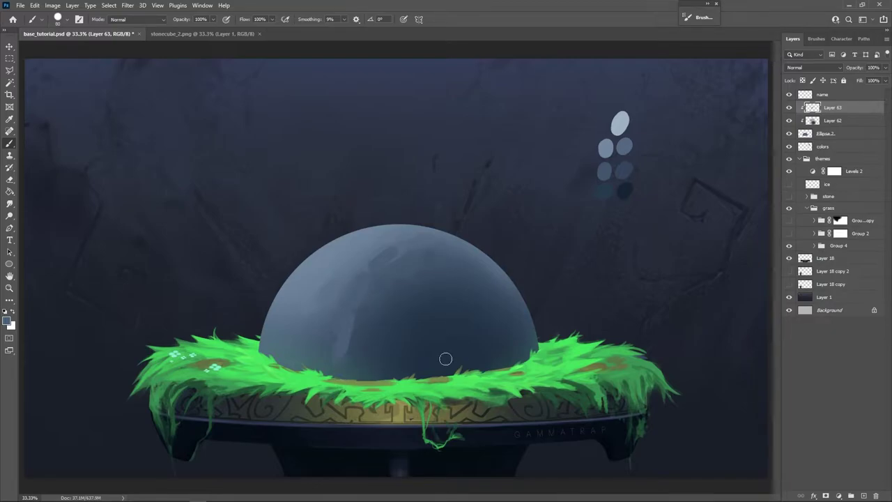
{"action": "key", "text": "ctrl+z"}
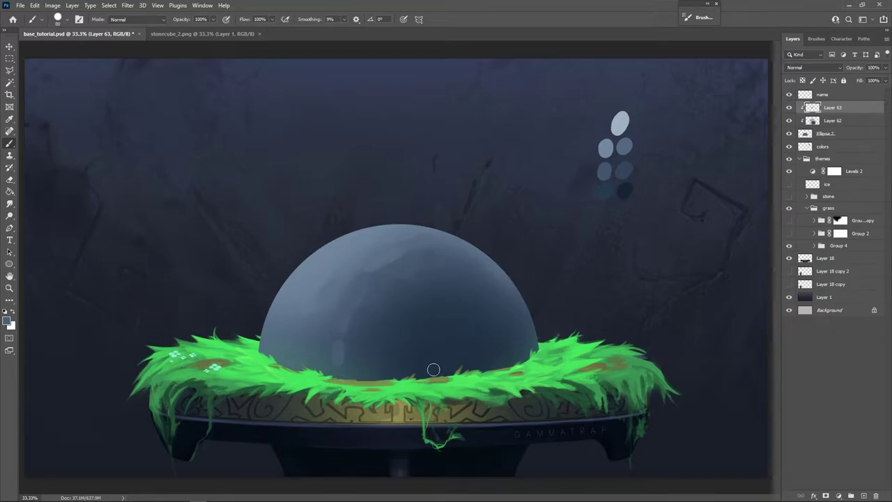
{"action": "key", "text": "ctrl+z"}
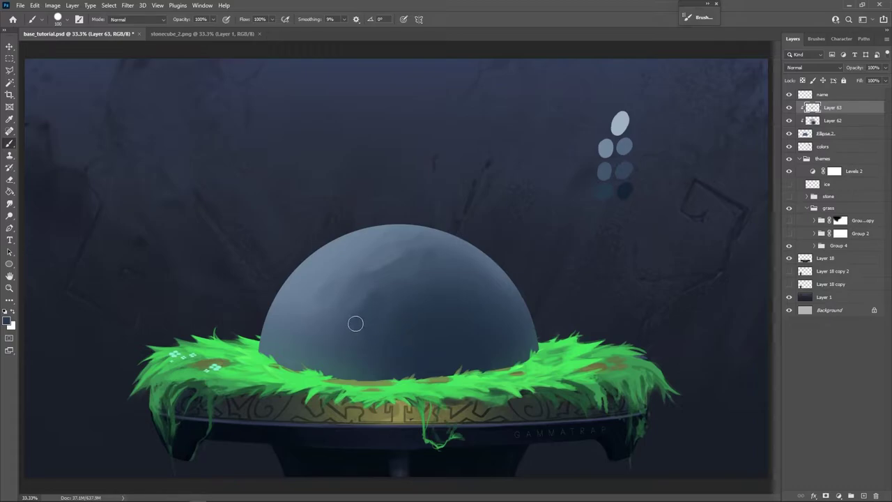
Step: Reduce the brush and paint small strokes of sampled blue-grey tones across the dome's left centre
{"action": "key", "text": "bracketleft"}
{"action": "key", "text": "bracketleft"}
{"action": "key", "text": "bracketleft"}
{"action": "key", "text": "bracketleft"}
{"action": "key", "text": "bracketleft"}
{"action": "key", "text": "bracketleft"}
{"action": "key", "text": "alt"}
{"action": "left_click", "coordinate": [361, 279], "text": "alt"}
{"action": "left_click", "coordinate": [353, 277], "text": "alt"}
{"action": "left_click", "coordinate": [381, 338], "text": "alt"}
Step: Work sampled light and mid tones into uneven stone texture along the dome's upper-centre shadow edge
{"action": "key", "text": "bracketright"}
{"action": "left_click", "coordinate": [375, 297], "text": "alt"}
{"action": "left_click", "coordinate": [396, 269], "text": "alt"}
{"action": "left_click", "coordinate": [380, 265], "text": "alt"}
{"action": "left_click", "coordinate": [412, 259], "text": "alt"}
{"action": "left_click", "coordinate": [418, 270], "text": "alt"}
Step: Enlarge the brush to about 90 px and paint darker stone patches on the dome's lower left
{"action": "key", "text": "bracketright"}
{"action": "key", "text": "bracketright"}
{"action": "key", "text": "bracketright"}
{"action": "key", "text": "bracketright"}
{"action": "key", "text": "bracketright"}
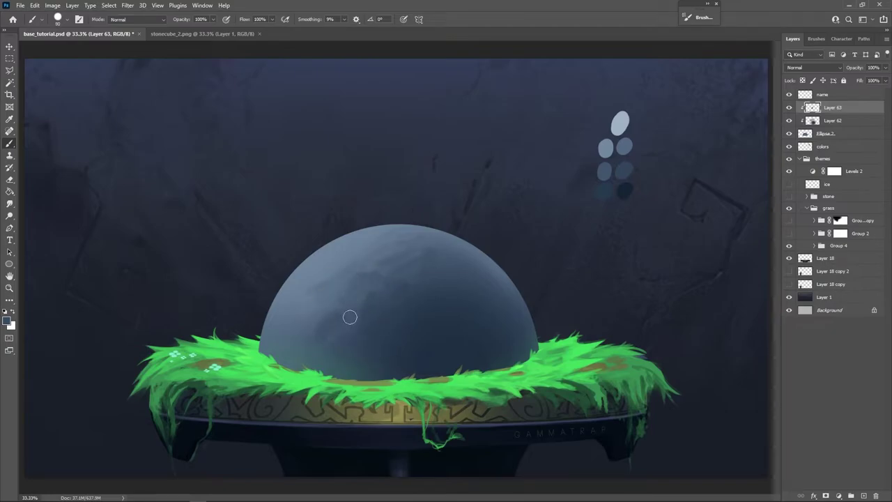
{"action": "left_click_drag", "start_coordinate": [342, 320], "coordinate": [302, 337]}
{"action": "left_click", "coordinate": [308, 304], "text": "alt"}
Step: Shrink the brush and use sampled mid tones to define an uneven stone edge on the dome's lower left
{"action": "key", "text": "["}
{"action": "key", "text": "["}
{"action": "key", "text": "["}
{"action": "key", "text": "["}
{"action": "key", "text": "["}
{"action": "left_click", "coordinate": [333, 309], "text": "alt"}
{"action": "left_click", "coordinate": [334, 310], "text": "alt"}
{"action": "left_click_drag", "start_coordinate": [334, 310], "coordinate": [312, 329]}
Step: Build up mottled stone texture across the dome and a dark patch on its upper right
{"action": "key", "text": "bracketright"}
{"action": "key", "text": "bracketright"}
{"action": "key", "text": "bracketright"}
{"action": "key", "text": "bracketright"}
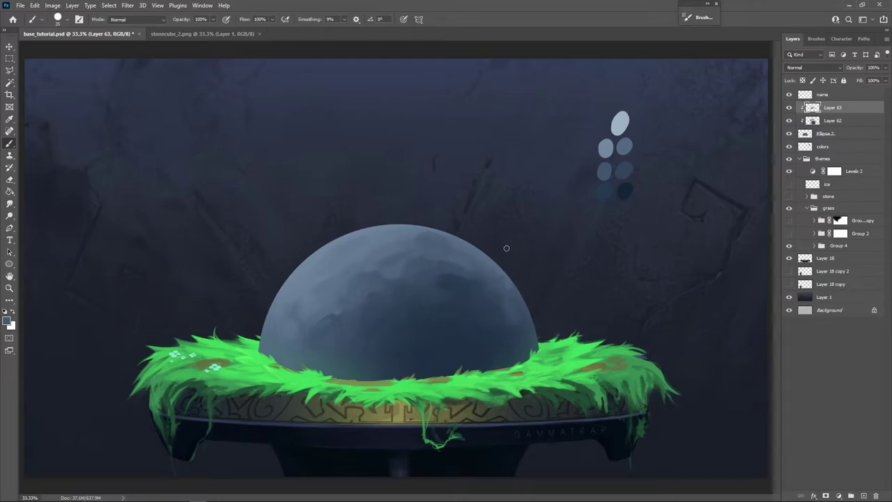
Step: Blend sampled tones across the dome's lower left and centre, using a larger brush first and a smaller one for the centre
{"action": "key", "text": "bracketright"}
{"action": "key", "text": "bracketright"}
{"action": "key", "text": "bracketright"}
{"action": "key", "text": "bracketright"}
{"action": "key", "text": "bracketright"}
{"action": "key", "text": "bracketright"}
{"action": "left_click", "coordinate": [343, 333], "text": "alt"}
{"action": "left_click", "coordinate": [351, 332], "text": "alt"}
{"action": "key", "text": "bracketleft"}
{"action": "key", "text": "bracketleft"}
{"action": "key", "text": "bracketleft"}
{"action": "left_click", "coordinate": [418, 325], "text": "alt"}
Step: Shrink the brush, sample dark shadow tones and start a small dark crack on the dome's upper right
{"action": "key", "text": "bracketleft"}
{"action": "key", "text": "bracketleft"}
{"action": "key", "text": "bracketleft"}
{"action": "key", "text": "bracketleft"}
{"action": "key", "text": "bracketleft"}
{"action": "key", "text": "bracketleft"}
{"action": "left_click", "coordinate": [443, 287], "text": "alt"}
{"action": "left_click", "coordinate": [442, 350], "text": "alt"}
{"action": "left_click", "coordinate": [439, 358], "text": "alt"}
{"action": "key", "text": "bracketleft"}
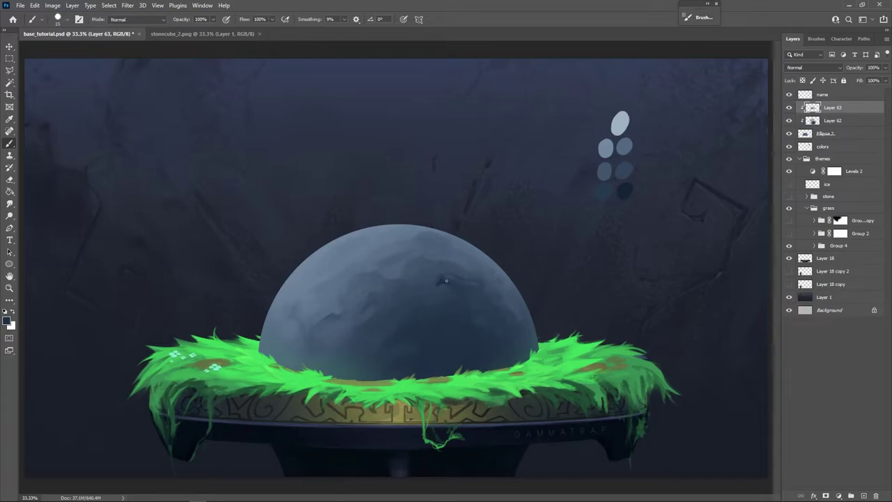
Step: Adjust the brush size, sample a tone from the right side and extend the crack across the dome's upper right
{"action": "key", "text": "bracketright"}
{"action": "key", "text": "bracketleft"}
{"action": "key", "text": "]"}
{"action": "key", "text": "]"}
{"action": "key", "text": "]"}
{"action": "left_click", "coordinate": [484, 308], "text": "alt"}
{"action": "key", "text": "p"}
{"action": "key", "text": "b"}
Step: Use a finer brush and sampled dark tones to carry the crack down the dome's right side
{"action": "key", "text": "["}
{"action": "key", "text": "["}
{"action": "key", "text": "["}
{"action": "key", "text": "["}
{"action": "left_click", "coordinate": [495, 317], "text": "alt"}
{"action": "left_click", "coordinate": [472, 343], "text": "alt"}
{"action": "left_click_drag", "start_coordinate": [488, 310], "coordinate": [493, 332]}
Step: Sample tones beside the crack and paint details around its bend on the dome's upper right, with the brush at 20 px
{"action": "key", "text": "bracketright"}
{"action": "key", "text": "alt"}
{"action": "key", "text": "alt"}
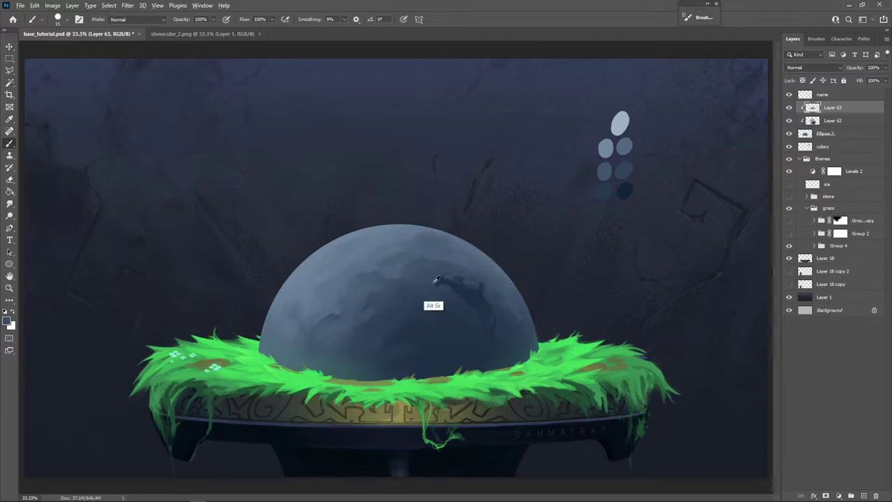
{"action": "left_click", "coordinate": [434, 282], "text": "alt"}
{"action": "key", "text": "alt"}
{"action": "left_click_drag", "start_coordinate": [471, 292], "coordinate": [483, 304]}
{"action": "key", "text": "bracketright"}
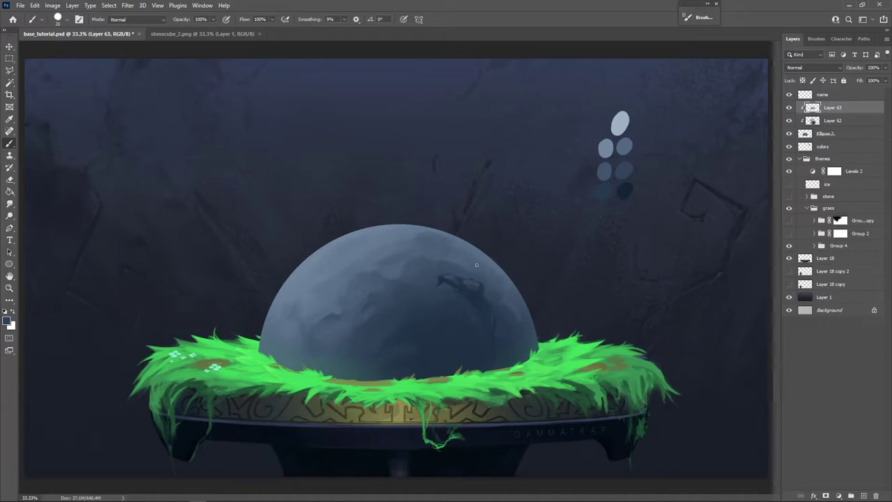
Step: Vary the brush size, sample a tone inside the crack and detail its interior and edges on the dome's upper right
{"action": "key", "text": "bracketright"}
{"action": "left_click", "coordinate": [471, 302]}
{"action": "left_click", "coordinate": [466, 293]}
{"action": "left_click", "coordinate": [471, 288], "text": "alt"}
{"action": "key", "text": "bracketleft"}
{"action": "key", "text": "bracketleft"}
{"action": "key", "text": "bracketleft"}
{"action": "key", "text": "bracketright"}
{"action": "key", "text": "bracketright"}
{"action": "key", "text": "bracketright"}
{"action": "key", "text": "bracketleft"}
{"action": "left_click", "coordinate": [626, 189], "text": "alt"}
{"action": "left_click", "coordinate": [626, 188], "text": "alt"}
{"action": "key", "text": "bracketright"}
{"action": "left_click_drag", "start_coordinate": [352, 232], "coordinate": [521, 296]}
{"action": "key", "text": "ctrl+z"}
{"action": "key", "text": "bracketleft"}
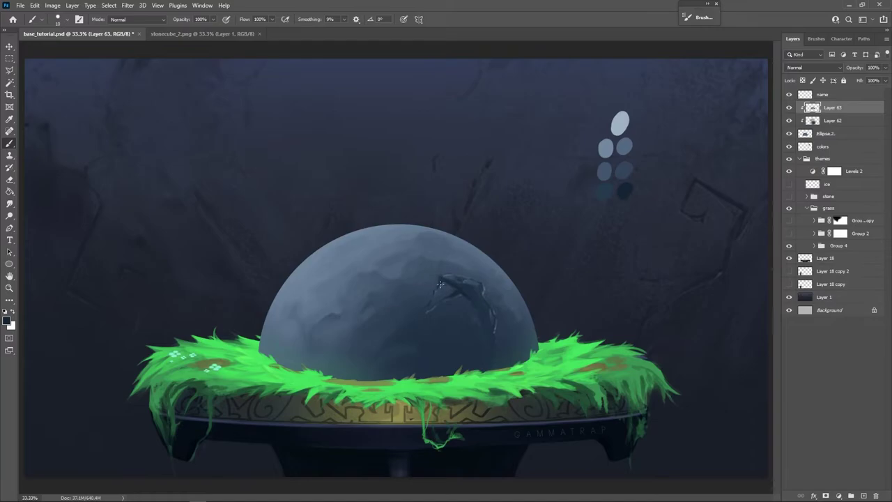
{"action": "key", "text": "bracketright"}
{"action": "key", "text": "bracketright"}
{"action": "key", "text": "bracketright"}
{"action": "left_click", "coordinate": [468, 287], "text": "alt"}
{"action": "left_click_drag", "start_coordinate": [418, 252], "coordinate": [435, 310]}
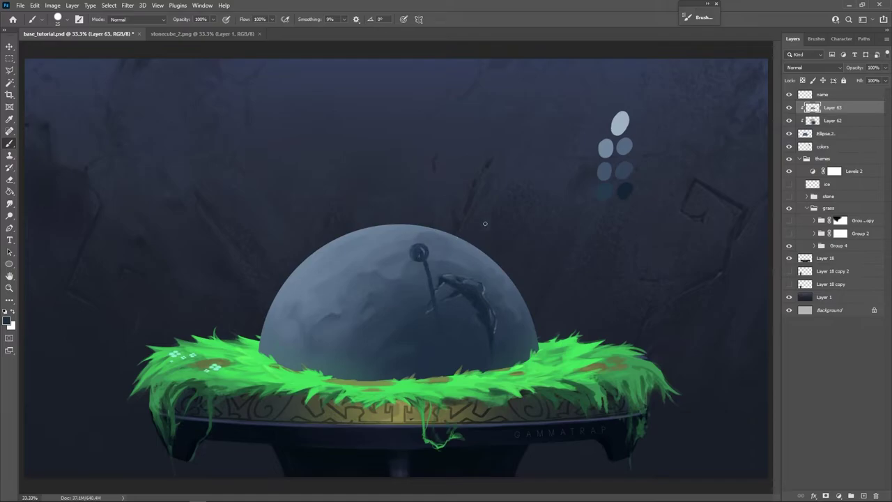
{"action": "key", "text": "ctrl+z"}
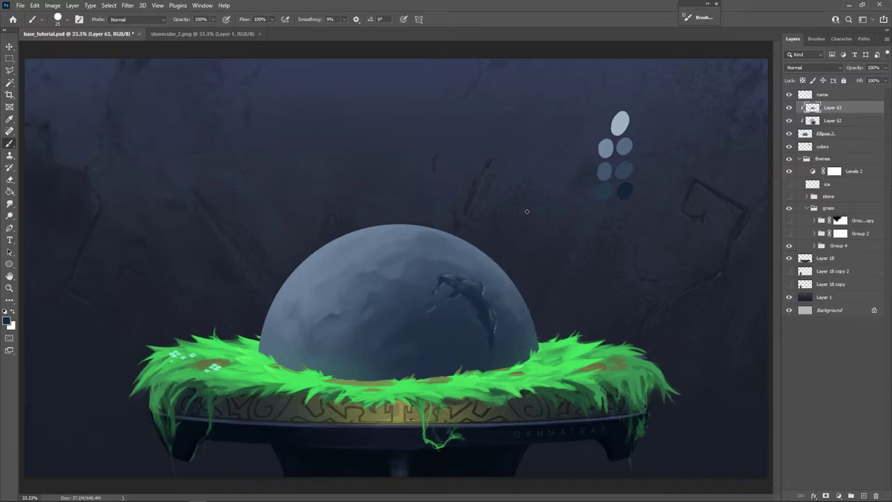
Step: Use a finer brush and sampled tones to refine the crack's small branch toward the dome's centre
{"action": "left_click", "coordinate": [460, 287], "text": "alt"}
{"action": "key", "text": "bracketleft"}
{"action": "key", "text": "bracketleft"}
{"action": "key", "text": "bracketleft"}
{"action": "left_click", "coordinate": [448, 294], "text": "alt"}
{"action": "left_click", "coordinate": [441, 281], "text": "alt"}
Step: Adjust the brush size, sample tones around the crack and blend its bend and lower tail into the stone
{"action": "key", "text": "bracketright"}
{"action": "key", "text": "bracketright"}
{"action": "key", "text": "bracketright"}
{"action": "key", "text": "bracketright"}
{"action": "key", "text": "bracketright"}
{"action": "key", "text": "bracketleft"}
{"action": "key", "text": "bracketleft"}
{"action": "key", "text": "bracketleft"}
{"action": "left_click", "coordinate": [458, 280], "text": "alt"}
{"action": "left_click", "coordinate": [494, 352], "text": "alt"}
{"action": "left_click", "coordinate": [474, 320], "text": "alt"}
{"action": "left_click", "coordinate": [477, 286], "text": "alt"}
Step: Sample the dark teal swatch and draw a curved groove from the dome's lower left to its top, ending in a hook, at 30 px
{"action": "left_click", "coordinate": [604, 193], "text": "alt"}
{"action": "mouse_move", "coordinate": [317, 367]}
{"action": "left_mouse_down"}
{"action": "mouse_move", "coordinate": [352, 274]}
{"action": "mouse_move", "coordinate": [397, 233]}
{"action": "left_mouse_up"}
{"action": "key", "text": "ctrl+z"}
{"action": "mouse_move", "coordinate": [300, 367]}
{"action": "left_mouse_down"}
{"action": "mouse_move", "coordinate": [313, 328]}
{"action": "mouse_move", "coordinate": [409, 250]}
{"action": "mouse_move", "coordinate": [417, 269]}
{"action": "mouse_move", "coordinate": [398, 288]}
{"action": "mouse_move", "coordinate": [387, 279]}
{"action": "left_mouse_up"}
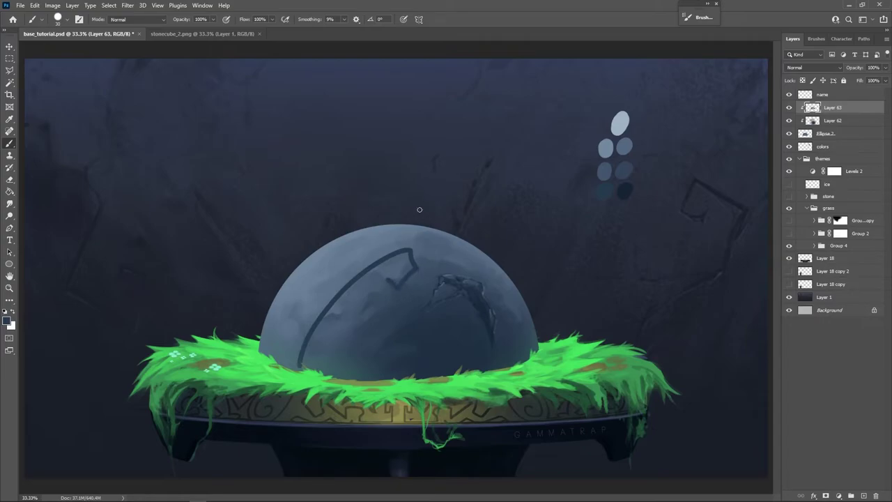
Step: Set the brush to 25 px and trim the groove's top corner with stone tones sampled around it
{"action": "key", "text": "["}
{"action": "left_click", "coordinate": [420, 262], "text": "alt"}
{"action": "left_click", "coordinate": [420, 262], "text": "alt"}
{"action": "left_click", "coordinate": [416, 251], "text": "alt"}
{"action": "left_click", "coordinate": [417, 249], "text": "alt"}
{"action": "left_click", "coordinate": [409, 259], "text": "alt"}
{"action": "left_click", "coordinate": [408, 261], "text": "alt"}
Step: Sharpen the groove's hooked end with strokes in tones sampled beside it
{"action": "left_click_drag", "start_coordinate": [417, 268], "coordinate": [396, 288]}
{"action": "left_click", "coordinate": [389, 289], "text": "alt"}
{"action": "left_click", "coordinate": [391, 283], "text": "alt"}
{"action": "left_click_drag", "start_coordinate": [399, 290], "coordinate": [413, 272]}
{"action": "left_click", "coordinate": [384, 282], "text": "alt"}
Step: Thin the long curved groove by painting sampled stone tones along both of its sides
{"action": "left_click_drag", "start_coordinate": [404, 250], "coordinate": [298, 356]}
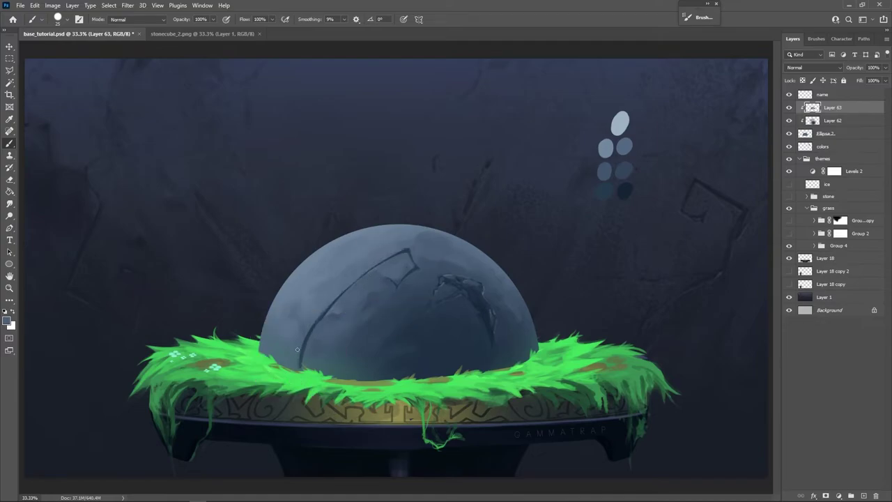
{"action": "left_click", "coordinate": [329, 303], "text": "alt"}
{"action": "left_click", "coordinate": [318, 309], "text": "alt"}
{"action": "left_click_drag", "start_coordinate": [335, 306], "coordinate": [407, 256]}
{"action": "left_click_drag", "start_coordinate": [364, 284], "coordinate": [309, 363]}
{"action": "key", "text": "ctrl+z"}
{"action": "left_click", "coordinate": [350, 292], "text": "alt"}
Step: Sample the light grey-blue swatch and paint thin highlights along the groove and its hooked end with a 9 px brush
{"action": "left_click", "coordinate": [607, 146], "text": "alt"}
{"action": "key", "text": "bracketleft"}
{"action": "key", "text": "bracketleft"}
{"action": "key", "text": "bracketleft"}
{"action": "key", "text": "bracketleft"}
{"action": "key", "text": "bracketleft"}
{"action": "key", "text": "bracketleft"}
{"action": "key", "text": "bracketleft"}
{"action": "key", "text": "bracketleft"}
{"action": "left_click_drag", "start_coordinate": [402, 282], "coordinate": [419, 263]}
{"action": "left_click_drag", "start_coordinate": [360, 279], "coordinate": [302, 355]}
{"action": "key", "text": "ctrl+z"}
{"action": "key", "text": "bracketright"}
{"action": "key", "text": "bracketright"}
{"action": "key", "text": "bracketright"}
{"action": "key", "text": "bracketright"}
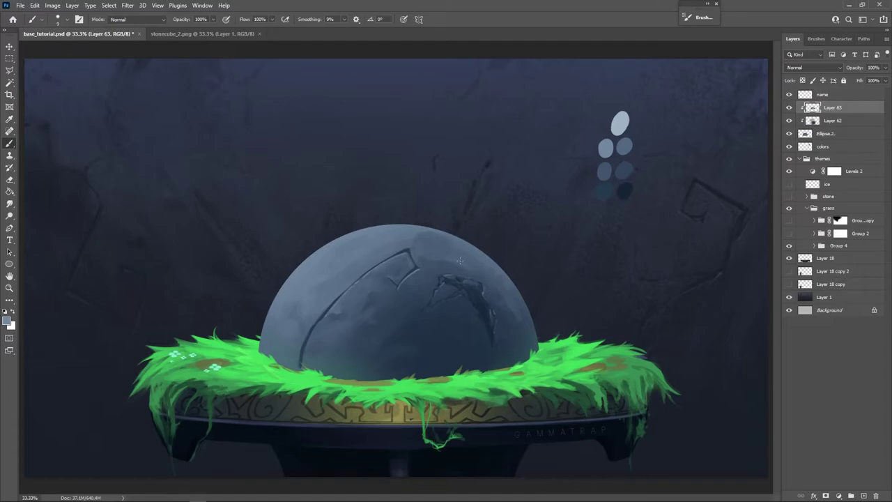
Step: Sample tones along the groove and clean up its edges from the upper stretch down to the grass
{"action": "left_click", "coordinate": [336, 291], "text": "alt"}
{"action": "left_click_drag", "start_coordinate": [340, 296], "coordinate": [378, 264]}
{"action": "left_click", "coordinate": [387, 260], "text": "alt"}
{"action": "left_click", "coordinate": [301, 353], "text": "alt"}
{"action": "left_click", "coordinate": [328, 319], "text": "alt"}
{"action": "mouse_move", "coordinate": [302, 355]}
{"action": "left_mouse_down"}
{"action": "mouse_move", "coordinate": [328, 318]}
{"action": "mouse_move", "coordinate": [304, 352]}
{"action": "mouse_move", "coordinate": [336, 308]}
{"action": "mouse_move", "coordinate": [304, 356]}
{"action": "left_mouse_up"}
{"action": "left_click", "coordinate": [319, 324], "text": "alt"}
{"action": "left_click", "coordinate": [307, 346], "text": "alt"}
{"action": "left_click", "coordinate": [303, 365], "text": "alt"}
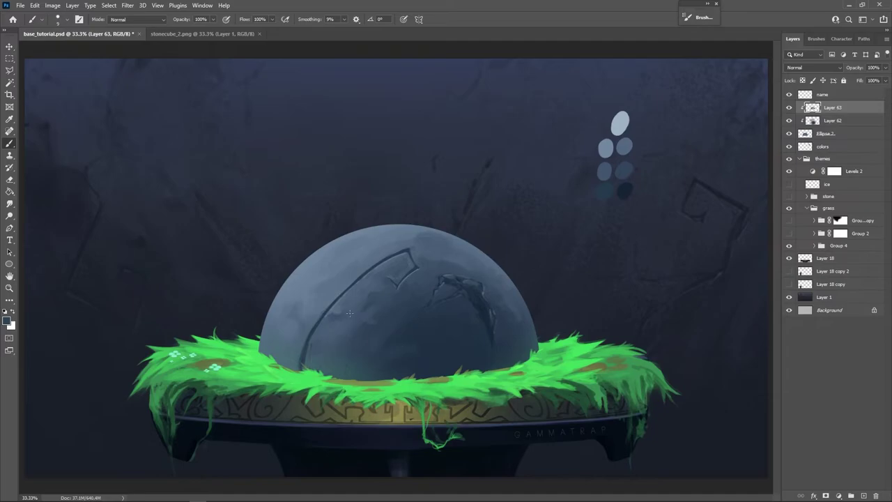
Step: Sample tones from the groove's base and the dome's upper part, and start a dark chip left of the dome's centre
{"action": "key", "text": "bracketright"}
{"action": "key", "text": "bracketright"}
{"action": "key", "text": "bracketright"}
{"action": "key", "text": "bracketright"}
{"action": "left_click", "coordinate": [307, 361], "text": "alt"}
{"action": "left_click", "coordinate": [426, 259], "text": "alt"}
{"action": "key", "text": "bracketleft"}
{"action": "left_click_drag", "start_coordinate": [373, 300], "coordinate": [364, 314]}
Step: Enlarge the brush, sample a dark crack tone and shape the chip left of the dome's centre
{"action": "key", "text": "bracketright"}
{"action": "key", "text": "bracketright"}
{"action": "key", "text": "bracketright"}
{"action": "left_click", "coordinate": [477, 303], "text": "alt"}
{"action": "mouse_move", "coordinate": [381, 301]}
{"action": "left_mouse_down"}
{"action": "mouse_move", "coordinate": [387, 294]}
{"action": "mouse_move", "coordinate": [369, 297]}
{"action": "mouse_move", "coordinate": [373, 316]}
{"action": "left_mouse_up"}
{"action": "left_click", "coordinate": [378, 310], "text": "alt"}
{"action": "left_click", "coordinate": [365, 308], "text": "alt"}
{"action": "left_click_drag", "start_coordinate": [361, 310], "coordinate": [369, 327]}
Step: Enlarge the brush to 40 px and blend the chip's shadow with tones sampled around it
{"action": "left_click", "coordinate": [387, 299], "text": "alt"}
{"action": "key", "text": "]"}
{"action": "left_click", "coordinate": [376, 308], "text": "alt"}
{"action": "left_click_drag", "start_coordinate": [365, 310], "coordinate": [372, 313]}
{"action": "key", "text": "alt"}
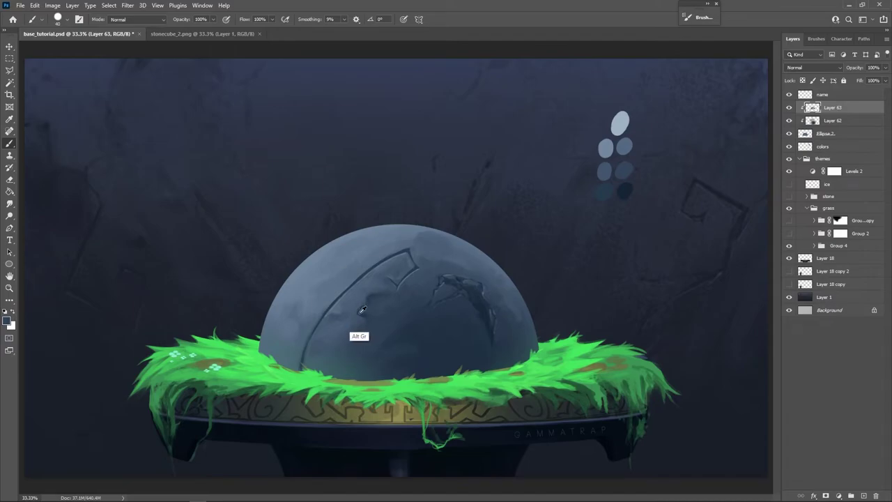
Step: Set the brush to 30 px, sample the crack's dark tone and paint a faint crack at the dome's lower centre
{"action": "key", "text": "bracketleft"}
{"action": "key", "text": "bracketleft"}
{"action": "key", "text": "bracketleft"}
{"action": "left_click", "coordinate": [481, 306], "text": "alt"}
{"action": "left_click_drag", "start_coordinate": [390, 339], "coordinate": [394, 346]}
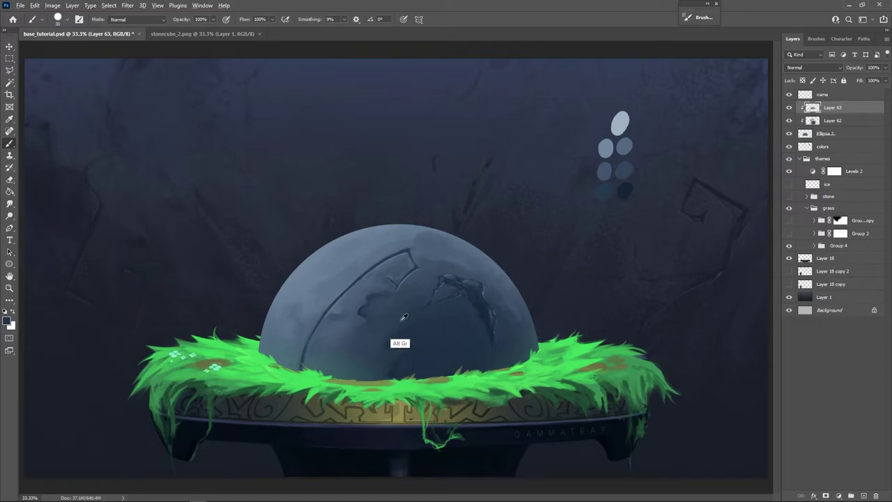
Step: Sample a dark tone near the grass and paint a short crack at the dome's lower left with a finer brush
{"action": "left_click", "coordinate": [392, 372], "text": "alt"}
{"action": "key", "text": "["}
{"action": "key", "text": "["}
{"action": "key", "text": "["}
{"action": "key", "text": "["}
{"action": "left_click_drag", "start_coordinate": [346, 351], "coordinate": [333, 367]}
{"action": "key", "text": "]"}
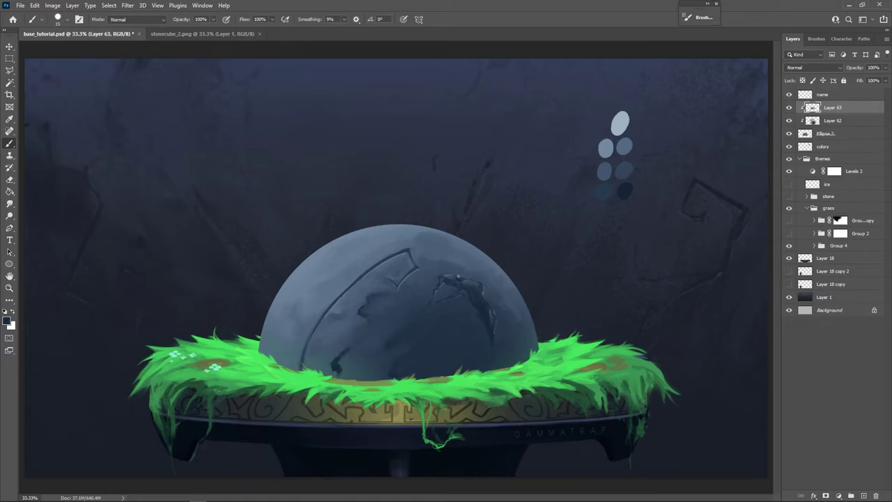
{"action": "mouse_move", "coordinate": [311, 357]}
{"action": "left_mouse_down"}
{"action": "mouse_move", "coordinate": [523, 281]}
{"action": "mouse_move", "coordinate": [325, 347]}
{"action": "mouse_move", "coordinate": [427, 319]}
{"action": "mouse_move", "coordinate": [365, 232]}
{"action": "mouse_move", "coordinate": [418, 281]}
{"action": "mouse_move", "coordinate": [478, 247]}
{"action": "left_mouse_up"}
{"action": "key", "text": "ctrl+z"}
{"action": "key", "text": "ctrl+z"}
{"action": "key", "text": "ctrl+z"}
{"action": "key", "text": "ctrl+z"}
{"action": "key", "text": "ctrl+z"}
Step: Enlarge the brush and soften the lower-left crack with tones sampled around it
{"action": "key", "text": "bracketright"}
{"action": "key", "text": "bracketright"}
{"action": "key", "text": "bracketright"}
{"action": "key", "text": "bracketright"}
{"action": "left_click", "coordinate": [346, 359], "text": "alt"}
{"action": "left_click", "coordinate": [357, 347], "text": "alt"}
{"action": "left_click", "coordinate": [336, 362], "text": "alt"}
Step: Sample tones near the dome's upper-right edge and paint a small notch there with a 30 px brush
{"action": "key", "text": "bracketleft"}
{"action": "key", "text": "bracketleft"}
{"action": "key", "text": "bracketleft"}
{"action": "left_click", "coordinate": [475, 257], "text": "alt"}
{"action": "key", "text": "]"}
{"action": "key", "text": "]"}
{"action": "key", "text": "]"}
{"action": "mouse_move", "coordinate": [472, 248]}
{"action": "left_mouse_down"}
{"action": "mouse_move", "coordinate": [457, 278]}
{"action": "mouse_move", "coordinate": [470, 253]}
{"action": "left_mouse_up"}
{"action": "left_click", "coordinate": [462, 272], "text": "alt"}
{"action": "left_click", "coordinate": [473, 267], "text": "alt"}
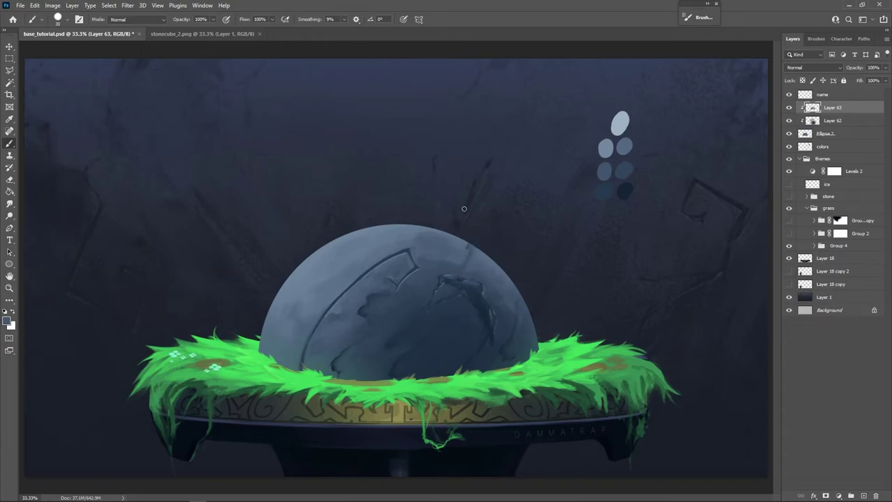
Step: Paint dark chip marks on the dome's upper left and refine the lower one with sampled tones
{"action": "mouse_move", "coordinate": [334, 248]}
{"action": "left_mouse_down"}
{"action": "mouse_move", "coordinate": [363, 254]}
{"action": "mouse_move", "coordinate": [327, 280]}
{"action": "mouse_move", "coordinate": [338, 283]}
{"action": "mouse_move", "coordinate": [371, 248]}
{"action": "mouse_move", "coordinate": [349, 236]}
{"action": "left_mouse_up"}
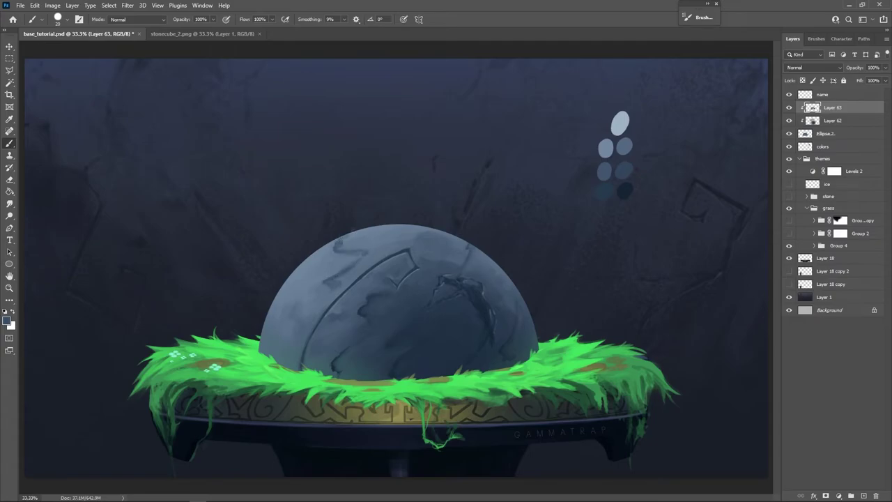
{"action": "left_click", "coordinate": [359, 245], "text": "alt"}
{"action": "left_click", "coordinate": [379, 246], "text": "alt"}
{"action": "left_click", "coordinate": [332, 279], "text": "alt"}
{"action": "left_click", "coordinate": [341, 282], "text": "alt"}
{"action": "left_click", "coordinate": [344, 279], "text": "alt"}
{"action": "left_click", "coordinate": [338, 279], "text": "alt"}
Step: Sample nearby stone tones and soften the top chip mark on the dome's upper left
{"action": "left_click", "coordinate": [355, 248], "text": "alt"}
{"action": "left_click", "coordinate": [346, 246], "text": "alt"}
{"action": "left_click_drag", "start_coordinate": [345, 244], "coordinate": [336, 246]}
{"action": "left_click", "coordinate": [352, 234], "text": "alt"}
{"action": "left_click", "coordinate": [370, 244], "text": "alt"}
{"action": "left_click", "coordinate": [344, 261], "text": "alt"}
Step: Select the Ellipse 2 layer and try erasing strips along the dome's upper edges with a 40 px eraser
{"action": "left_click", "coordinate": [519, 279], "text": "alt"}
{"action": "left_click", "coordinate": [855, 133]}
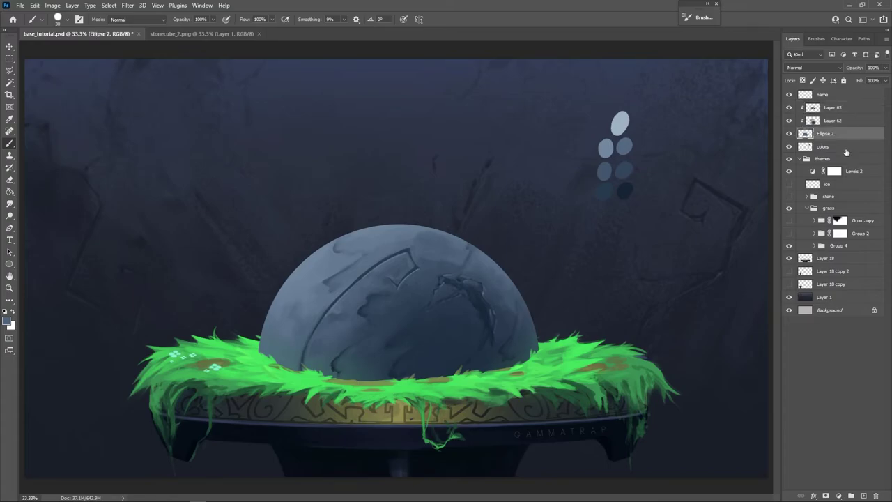
{"action": "key", "text": "e"}
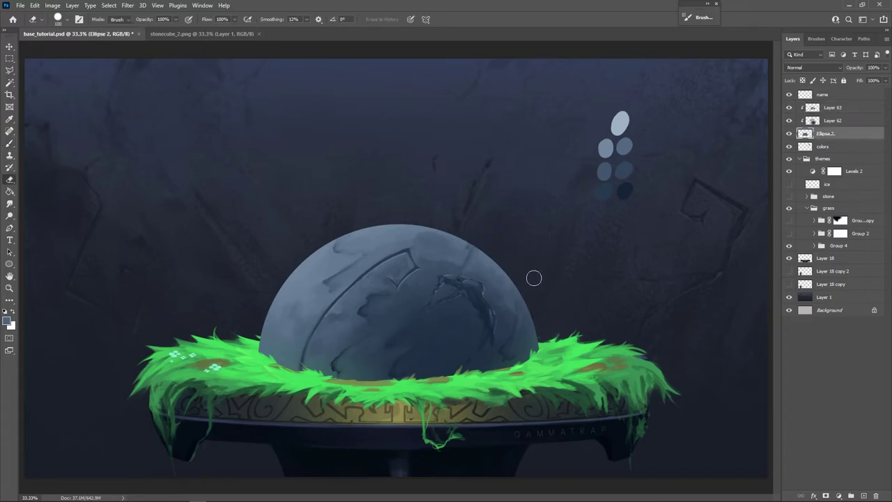
{"action": "key", "text": "bracketleft"}
{"action": "key", "text": "bracketleft"}
{"action": "key", "text": "bracketleft"}
{"action": "mouse_move", "coordinate": [541, 346]}
{"action": "left_mouse_down"}
{"action": "mouse_move", "coordinate": [428, 228]}
{"action": "mouse_move", "coordinate": [264, 361]}
{"action": "left_mouse_up"}
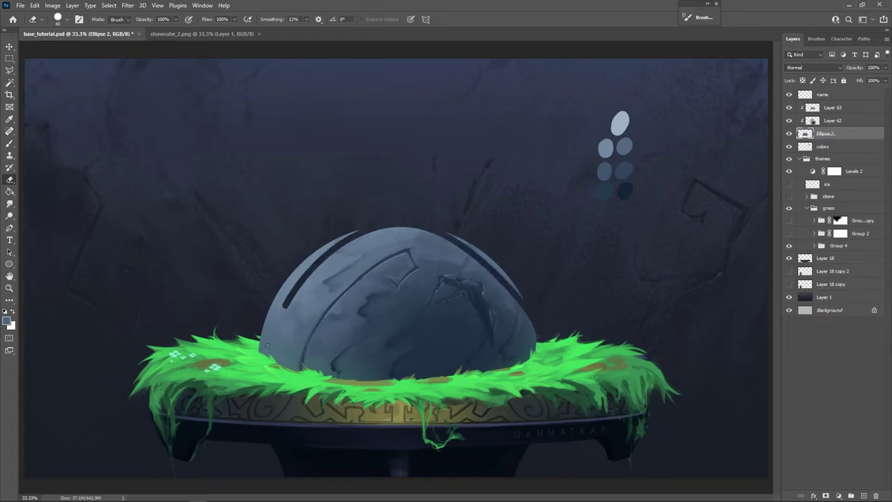
{"action": "key", "text": "ctrl+z"}
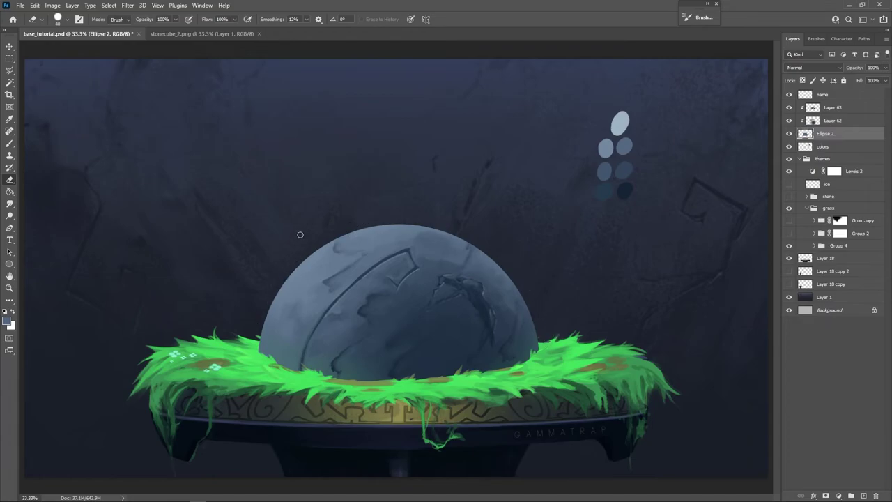
Step: Erase small irregular chips along the dome's top, left and right outline with a small eraser of about 20 px
{"action": "key", "text": "bracketleft"}
{"action": "key", "text": "bracketleft"}
{"action": "key", "text": "bracketleft"}
{"action": "key", "text": "bracketleft"}
{"action": "key", "text": "bracketleft"}
{"action": "key", "text": "bracketleft"}
{"action": "key", "text": "bracketleft"}
{"action": "key", "text": "bracketleft"}
{"action": "key", "text": "bracketright"}
{"action": "left_click_drag", "start_coordinate": [519, 288], "coordinate": [507, 273]}
{"action": "left_click_drag", "start_coordinate": [446, 230], "coordinate": [377, 224]}
{"action": "mouse_move", "coordinate": [268, 304]}
{"action": "left_mouse_down"}
{"action": "mouse_move", "coordinate": [279, 288]}
{"action": "mouse_move", "coordinate": [269, 309]}
{"action": "left_mouse_up"}
{"action": "left_click_drag", "start_coordinate": [409, 224], "coordinate": [393, 225]}
{"action": "key", "text": "ctrl+z"}
Step: On Layer 63, sample a palette tone and brush a thin highlight along the notch in the dome's right edge
{"action": "key", "text": "alt+bracketright"}
{"action": "key", "text": "alt+bracketright"}
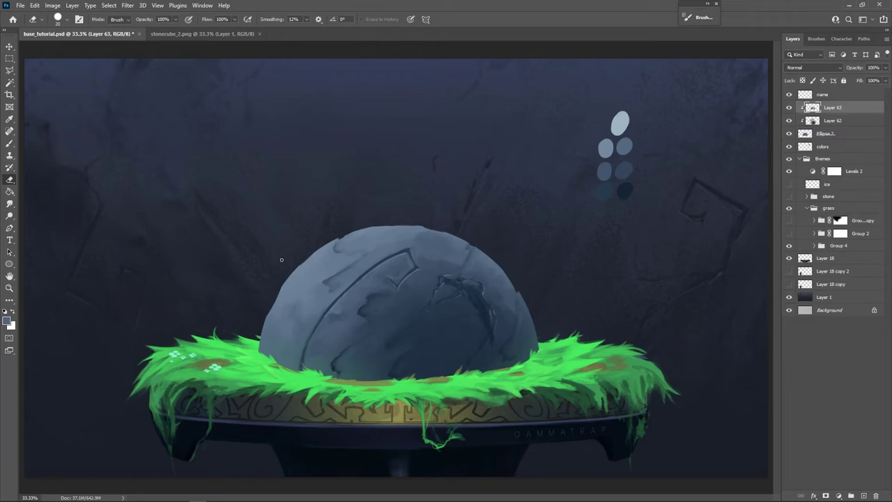
{"action": "key", "text": "b"}
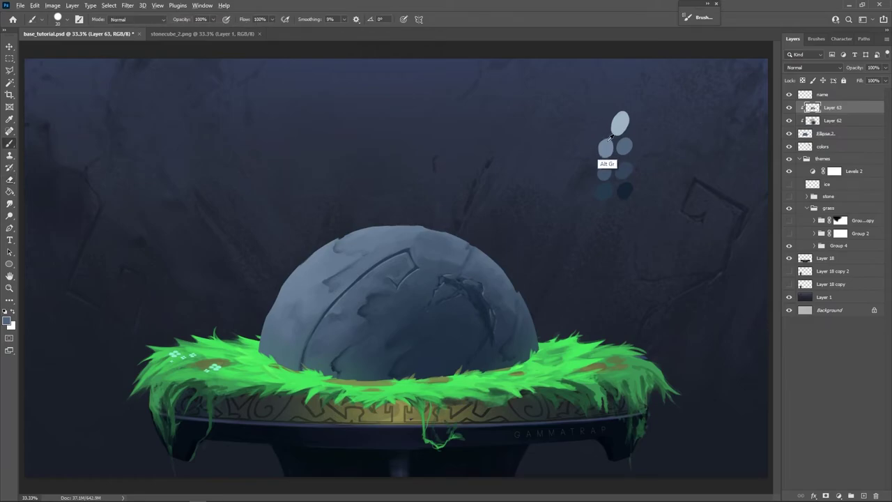
{"action": "left_click", "coordinate": [605, 169], "text": "alt"}
{"action": "key", "text": "bracketright"}
{"action": "key", "text": "bracketright"}
{"action": "key", "text": "bracketright"}
{"action": "key", "text": "bracketright"}
{"action": "key", "text": "bracketright"}
{"action": "left_click_drag", "start_coordinate": [518, 288], "coordinate": [508, 357]}
{"action": "key", "text": "ctrl+z"}
{"action": "key", "text": "bracketright"}
{"action": "key", "text": "bracketleft"}
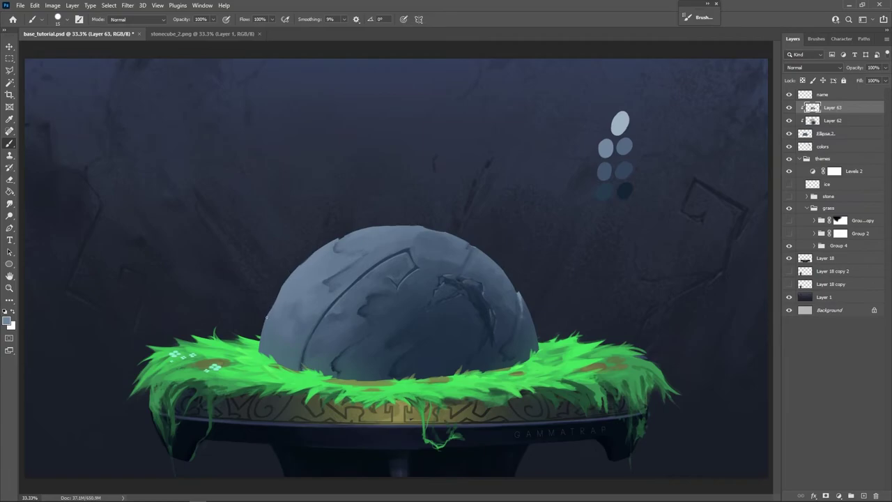
Step: Paint thin light highlights along the dome's upper-left edge and on the chip just inside it
{"action": "key", "text": "bracketright"}
{"action": "key", "text": "bracketright"}
{"action": "key", "text": "bracketright"}
{"action": "key", "text": "bracketright"}
{"action": "key", "text": "["}
{"action": "key", "text": "["}
{"action": "key", "text": "["}
{"action": "left_click_drag", "start_coordinate": [333, 240], "coordinate": [312, 255]}
{"action": "key", "text": "bracketleft"}
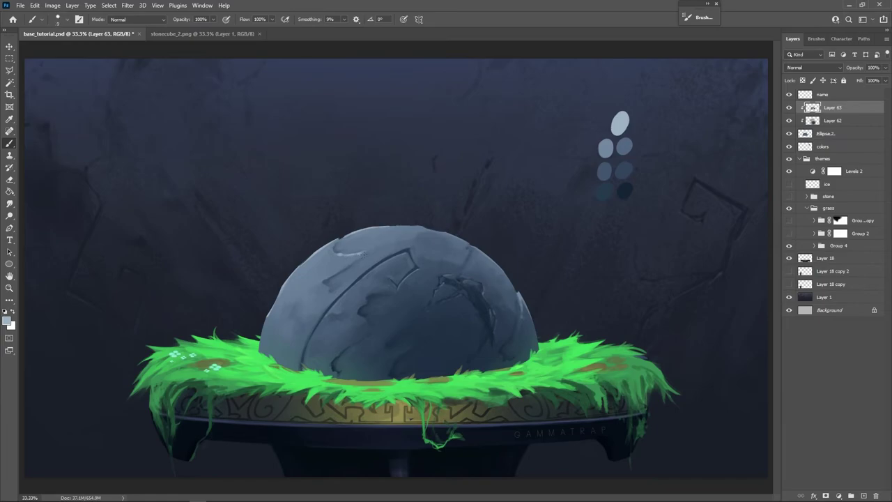
Step: Enlarge the brush to 30 px and broaden the light tone along the dome's top and upper-left edge
{"action": "key", "text": "bracketright"}
{"action": "key", "text": "bracketright"}
{"action": "key", "text": "bracketright"}
{"action": "key", "text": "bracketright"}
{"action": "key", "text": "bracketright"}
{"action": "left_click_drag", "start_coordinate": [378, 232], "coordinate": [366, 230]}
{"action": "left_click_drag", "start_coordinate": [327, 250], "coordinate": [307, 265]}
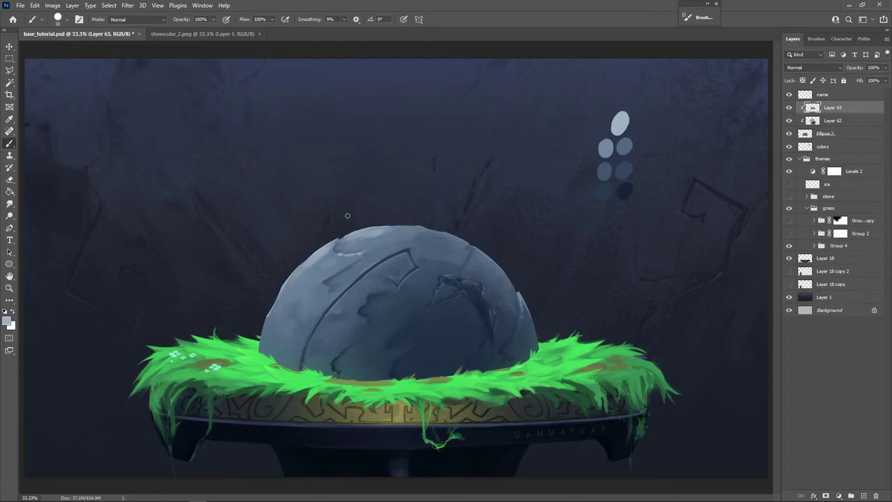
{"action": "mouse_move", "coordinate": [337, 293]}
{"action": "left_mouse_down"}
{"action": "mouse_move", "coordinate": [376, 246]}
{"action": "mouse_move", "coordinate": [367, 229]}
{"action": "mouse_move", "coordinate": [339, 239]}
{"action": "mouse_move", "coordinate": [340, 270]}
{"action": "left_mouse_up"}
{"action": "key", "text": "ctrl+z"}
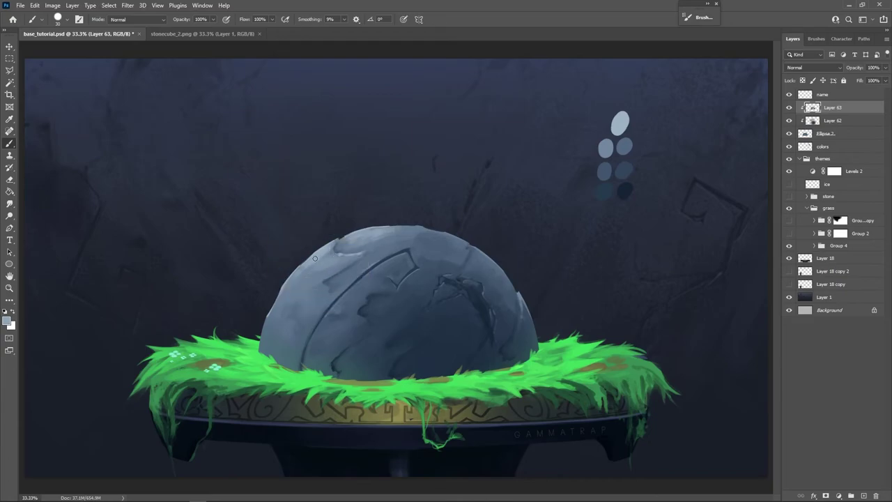
Step: Blend the highlights around the dome's upper-left chips and right notch using tones sampled from the stone and palette
{"action": "left_click", "coordinate": [298, 276], "text": "alt"}
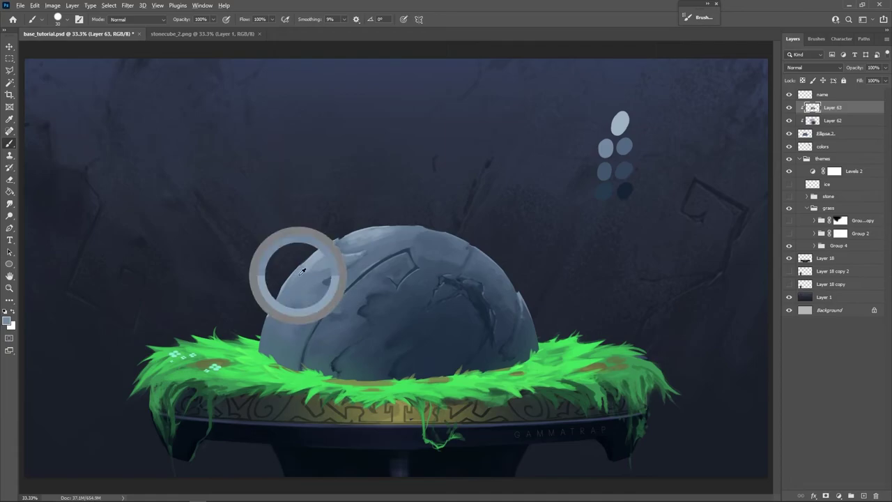
{"action": "left_click", "coordinate": [351, 262], "text": "alt"}
{"action": "left_click", "coordinate": [348, 243], "text": "alt"}
{"action": "left_click", "coordinate": [354, 242], "text": "alt"}
{"action": "left_click", "coordinate": [361, 237], "text": "alt"}
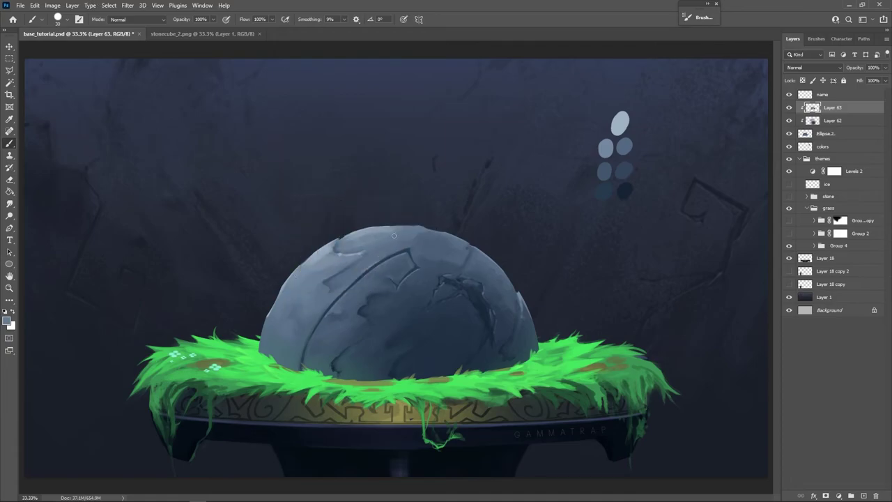
{"action": "left_click", "coordinate": [332, 245], "text": "alt"}
{"action": "left_click", "coordinate": [606, 148], "text": "alt"}
{"action": "left_click", "coordinate": [526, 314], "text": "alt"}
Step: Add a new layer above Layer 63 and clip it to the dome
{"action": "left_click", "coordinate": [863, 496]}
{"action": "right_click", "coordinate": [844, 112]}
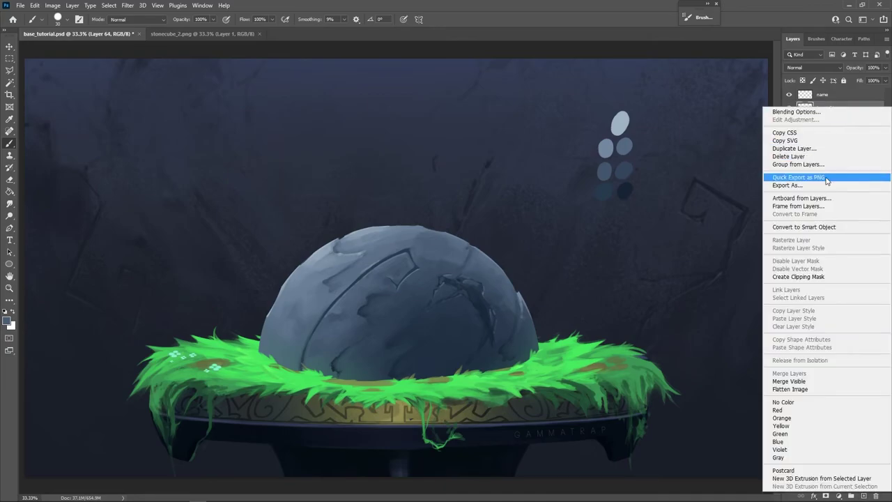
{"action": "left_click", "coordinate": [812, 276]}
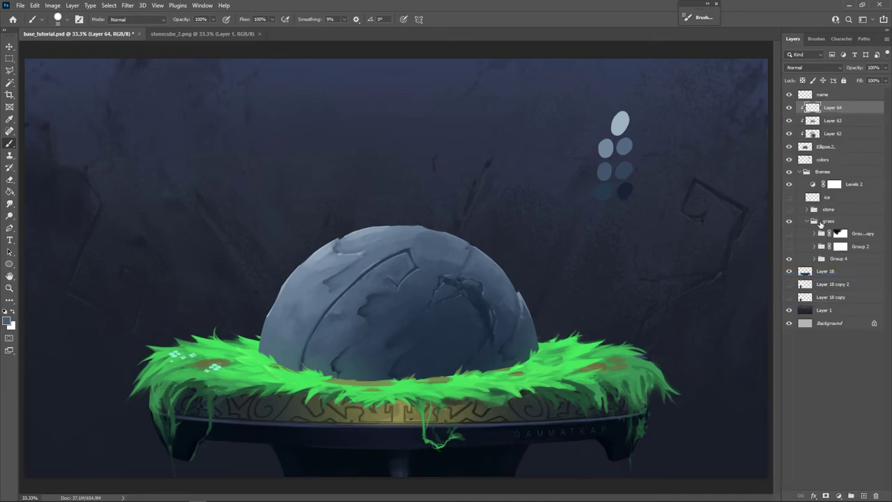
Step: Choose a soft round brush and enlarge it to 1000 px
{"action": "right_click", "coordinate": [525, 306]}
{"action": "left_click", "coordinate": [581, 332]}
{"action": "left_click", "coordinate": [550, 73]}
{"action": "key", "text": "bracketright"}
{"action": "key", "text": "bracketright"}
{"action": "key", "text": "bracketright"}
{"action": "key", "text": "bracketright"}
{"action": "key", "text": "bracketright"}
{"action": "key", "text": "bracketright"}
{"action": "key", "text": "bracketright"}
{"action": "key", "text": "bracketright"}
{"action": "key", "text": "bracketright"}
{"action": "key", "text": "bracketright"}
{"action": "key", "text": "bracketright"}
{"action": "key", "text": "bracketright"}
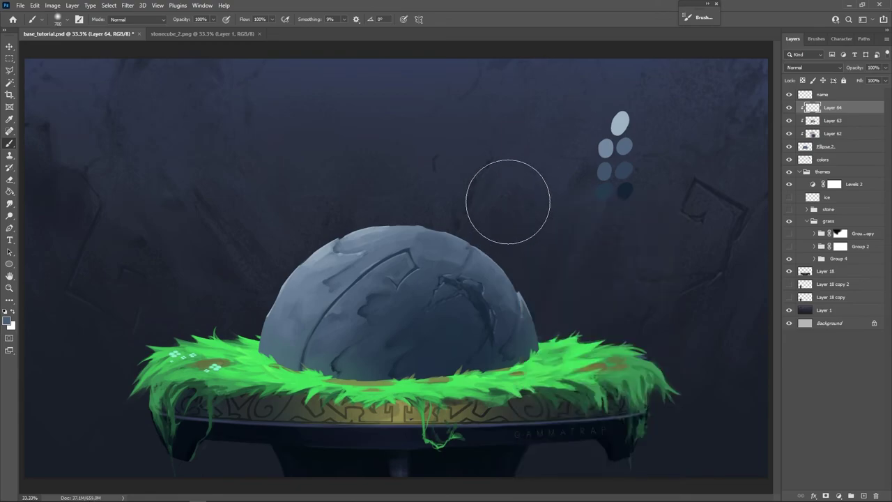
{"action": "key", "text": "bracketright"}
{"action": "key", "text": "bracketright"}
{"action": "key", "text": "bracketright"}
Step: Set Layer 64 to Multiply and softly darken the dome's lower-right side with a dark blue palette tone
{"action": "left_click", "coordinate": [821, 67]}
{"action": "left_click", "coordinate": [794, 103]}
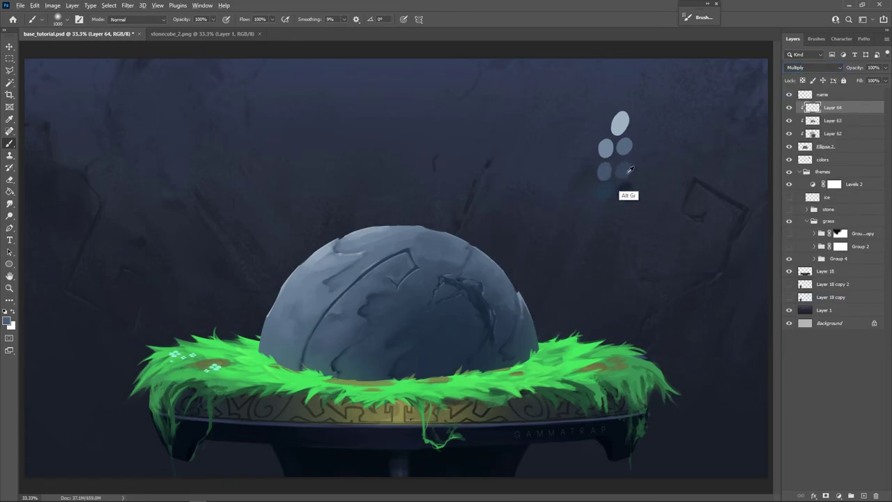
{"action": "left_click", "coordinate": [607, 170], "text": "alt"}
{"action": "mouse_move", "coordinate": [555, 289]}
{"action": "left_mouse_down"}
{"action": "mouse_move", "coordinate": [489, 423]}
{"action": "mouse_move", "coordinate": [368, 439]}
{"action": "left_mouse_up"}
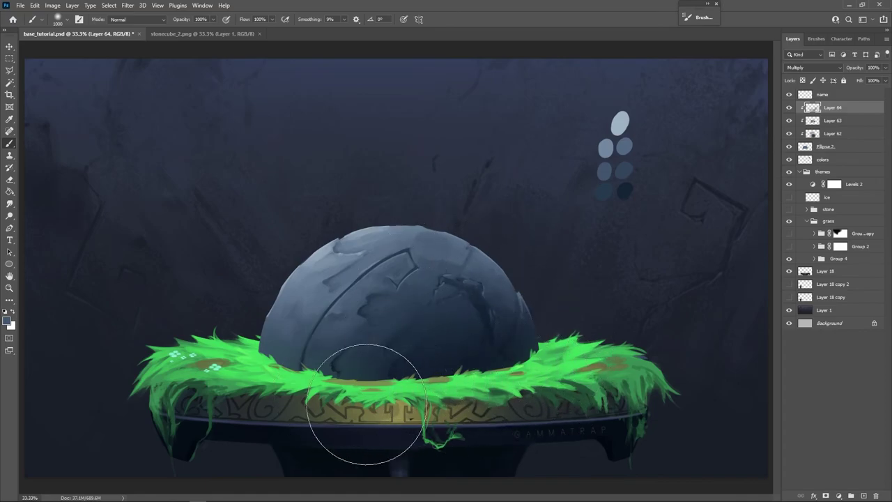
{"action": "mouse_move", "coordinate": [473, 376]}
{"action": "left_mouse_down"}
{"action": "mouse_move", "coordinate": [446, 365]}
{"action": "mouse_move", "coordinate": [445, 405]}
{"action": "left_mouse_up"}
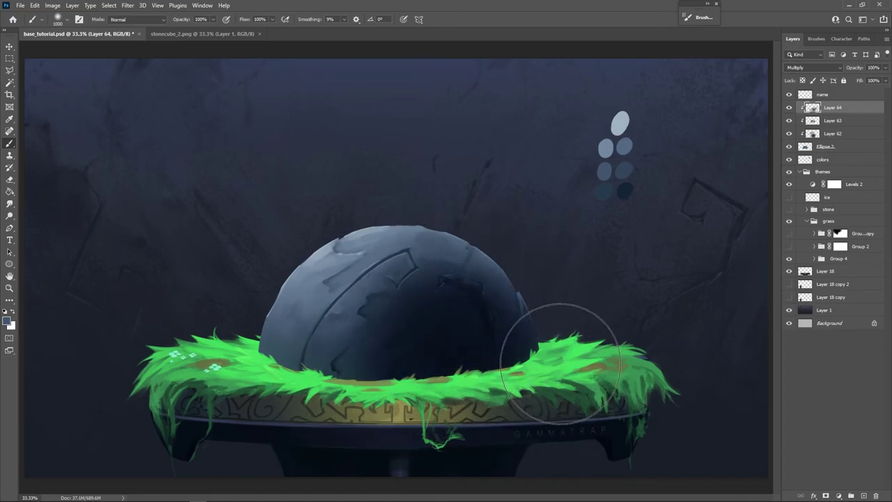
{"action": "key", "text": "ctrl+z"}
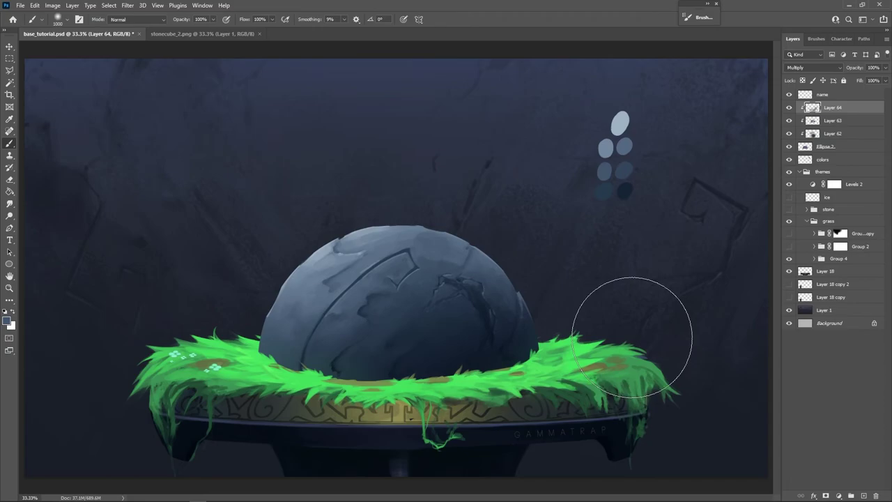
Step: Add another layer clipped to the dome above Layer 64 and set its blend mode to Overlay
{"action": "left_click", "coordinate": [864, 496]}
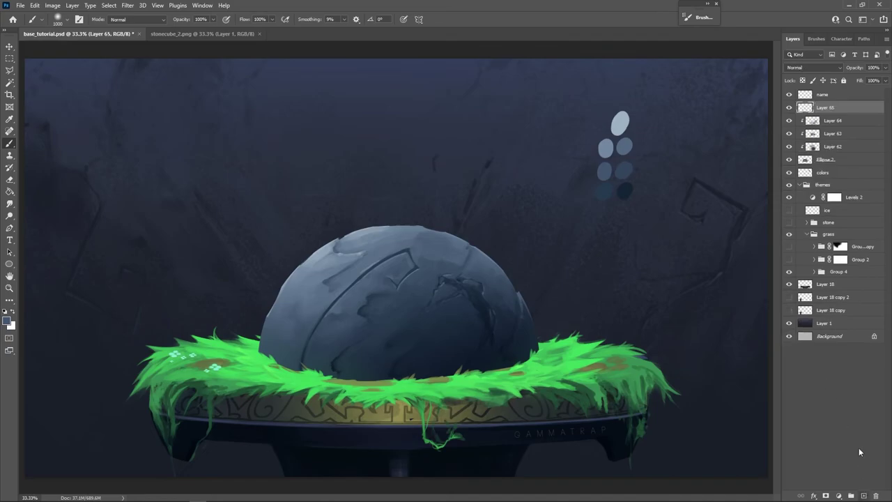
{"action": "right_click", "coordinate": [825, 108]}
{"action": "left_click", "coordinate": [802, 274]}
{"action": "left_click", "coordinate": [837, 68]}
{"action": "left_click", "coordinate": [798, 180]}
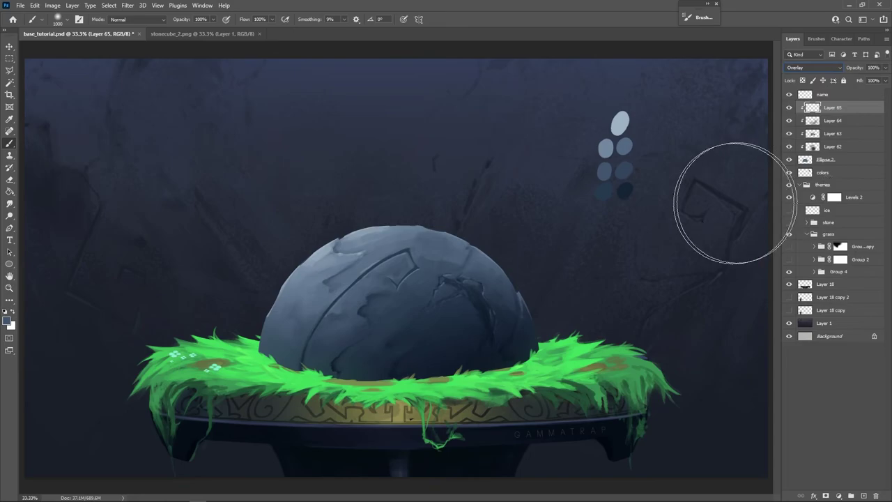
Step: Sample the lightest palette tone and brighten the dome's upper-left side with an 800 px soft brush
{"action": "key", "text": "alt"}
{"action": "left_click", "coordinate": [619, 137], "text": "alt"}
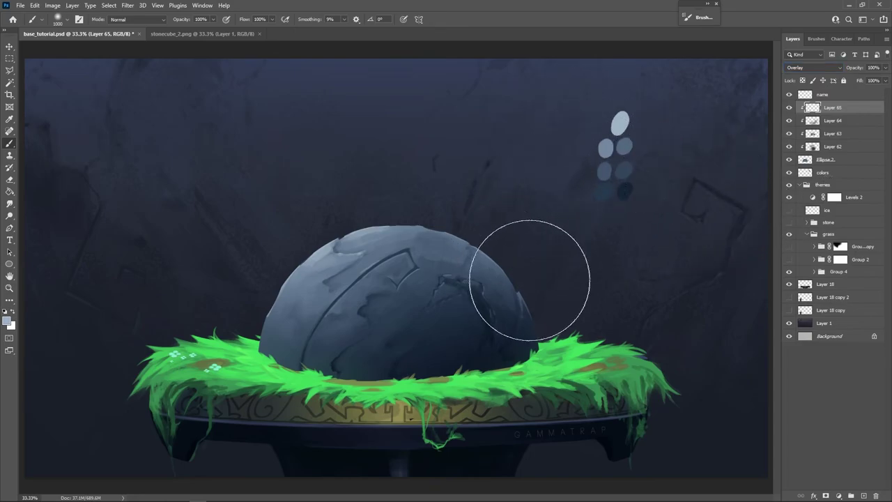
{"action": "key", "text": "bracketleft"}
{"action": "key", "text": "bracketleft"}
{"action": "key", "text": "bracketleft"}
{"action": "key", "text": "bracketleft"}
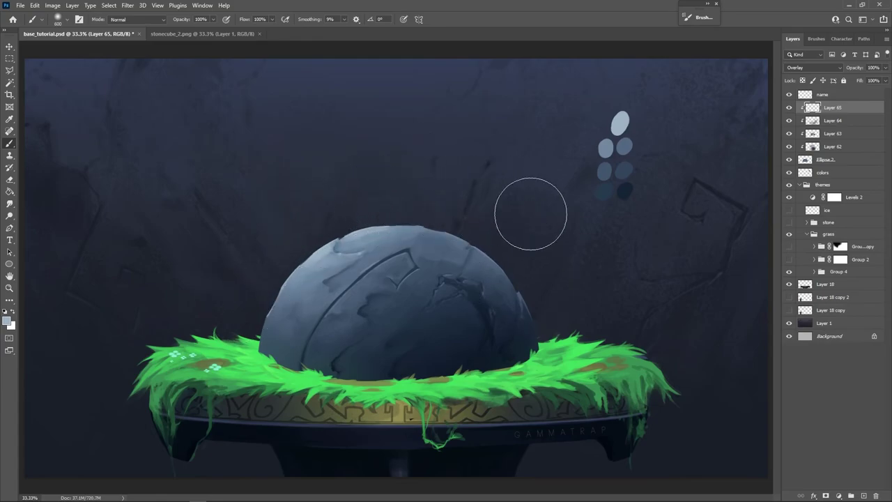
{"action": "key", "text": "bracketright"}
{"action": "key", "text": "bracketright"}
{"action": "mouse_move", "coordinate": [406, 246]}
{"action": "left_mouse_down"}
{"action": "mouse_move", "coordinate": [330, 281]}
{"action": "mouse_move", "coordinate": [379, 261]}
{"action": "mouse_move", "coordinate": [344, 297]}
{"action": "mouse_move", "coordinate": [333, 278]}
{"action": "mouse_move", "coordinate": [345, 323]}
{"action": "mouse_move", "coordinate": [259, 292]}
{"action": "left_mouse_up"}
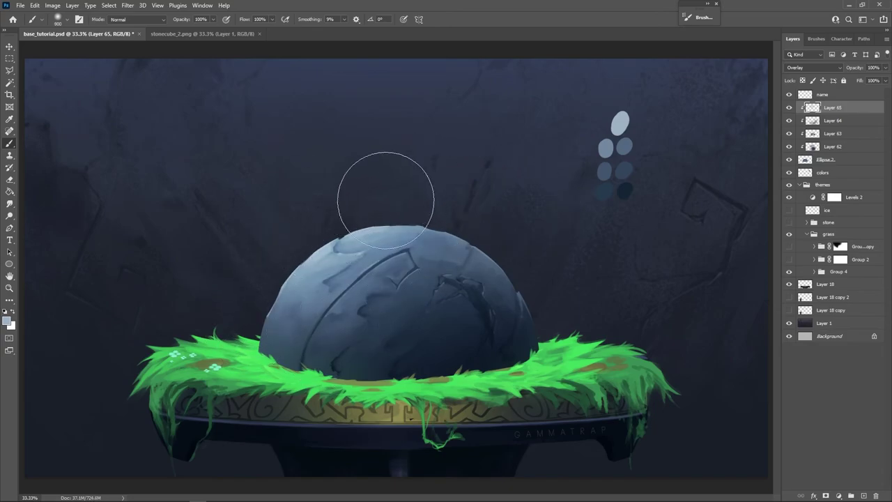
Step: Vary the soft brush between small and large sizes to brighten the dome's raised areas and upper edges on the Overlay layer
{"action": "key", "text": "bracketleft"}
{"action": "key", "text": "bracketleft"}
{"action": "key", "text": "bracketleft"}
{"action": "key", "text": "bracketleft"}
{"action": "key", "text": "bracketleft"}
{"action": "key", "text": "bracketleft"}
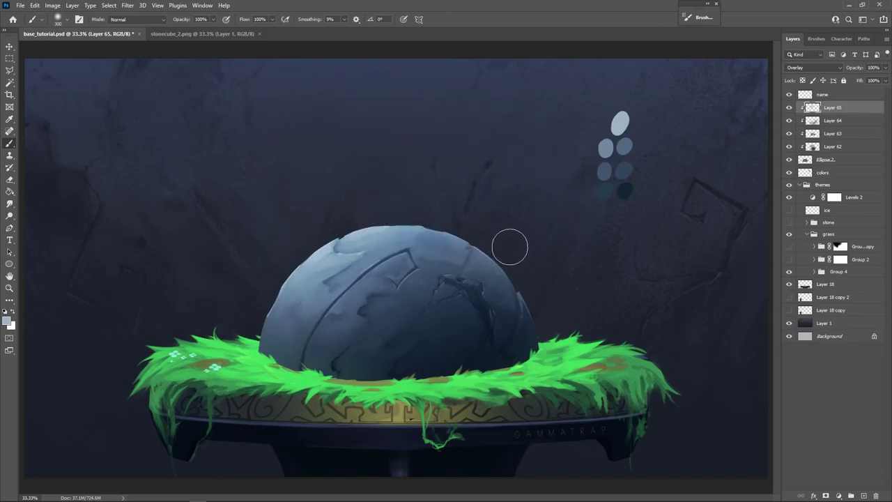
{"action": "key", "text": "bracketleft"}
{"action": "key", "text": "bracketleft"}
{"action": "key", "text": "bracketleft"}
{"action": "key", "text": "bracketleft"}
{"action": "key", "text": "bracketleft"}
{"action": "key", "text": "bracketleft"}
{"action": "key", "text": "bracketright"}
{"action": "key", "text": "bracketright"}
{"action": "key", "text": "bracketright"}
{"action": "key", "text": "bracketright"}
{"action": "key", "text": "bracketright"}
{"action": "key", "text": "bracketright"}
{"action": "key", "text": "bracketright"}
{"action": "key", "text": "bracketright"}
{"action": "key", "text": "bracketright"}
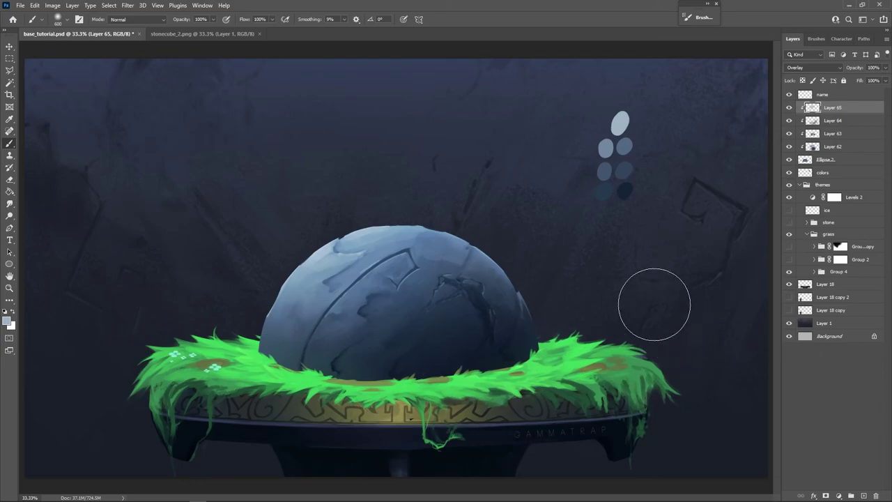
Step: Shrink the brush to a small size and show Group 2 with the light rays in the grass theme
{"action": "key", "text": "bracketleft"}
{"action": "key", "text": "bracketleft"}
{"action": "key", "text": "bracketleft"}
{"action": "key", "text": "bracketleft"}
{"action": "key", "text": "bracketleft"}
{"action": "key", "text": "bracketleft"}
{"action": "key", "text": "bracketleft"}
{"action": "key", "text": "bracketleft"}
{"action": "key", "text": "bracketleft"}
{"action": "key", "text": "bracketleft"}
{"action": "key", "text": "bracketleft"}
{"action": "key", "text": "bracketleft"}
{"action": "key", "text": "bracketleft"}
{"action": "key", "text": "bracketleft"}
{"action": "key", "text": "bracketleft"}
{"action": "key", "text": "bracketleft"}
{"action": "key", "text": "bracketleft"}
{"action": "key", "text": "bracketleft"}
{"action": "key", "text": "bracketleft"}
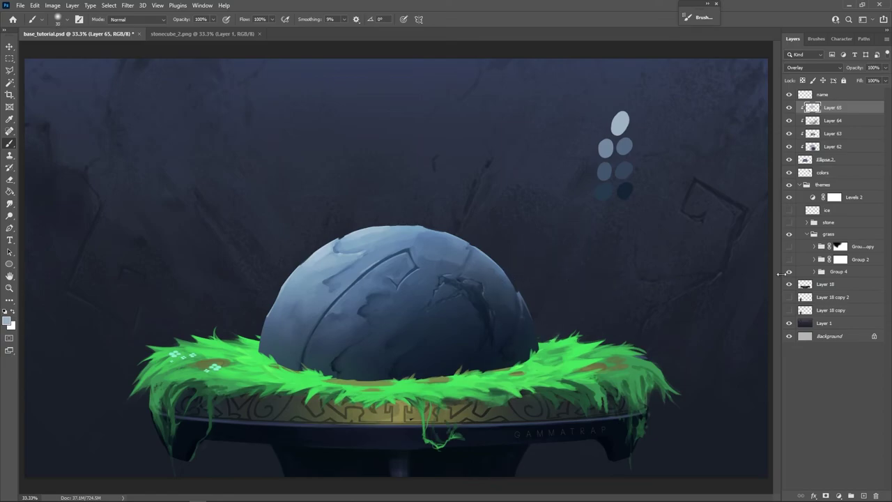
{"action": "left_click", "coordinate": [789, 258]}
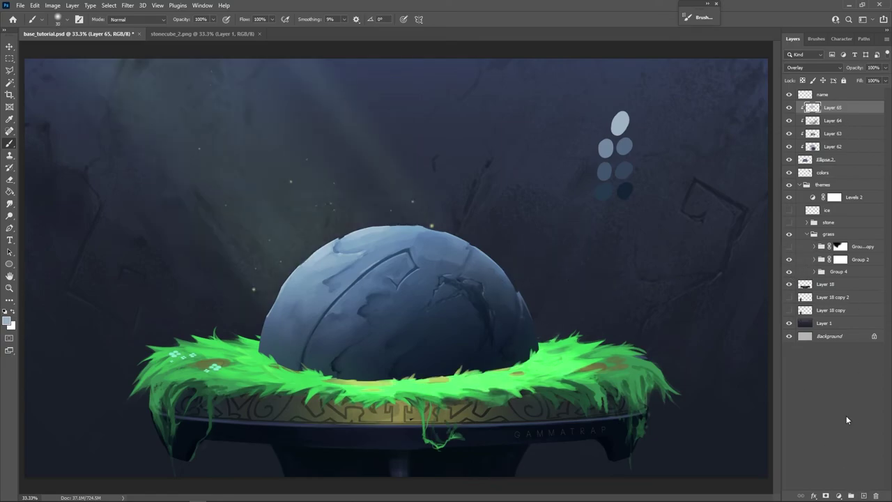
Step: Add a new layer directly beneath the dome's Ellipse 2 layer, sample a dark tone for it, and set its blend mode to Multiply
{"action": "left_click", "coordinate": [864, 496]}
{"action": "left_click", "coordinate": [487, 395], "text": "alt"}
{"action": "key", "text": "]"}
{"action": "key", "text": "]"}
{"action": "key", "text": "]"}
{"action": "key", "text": "]"}
{"action": "key", "text": "]"}
{"action": "key", "text": "]"}
{"action": "key", "text": "]"}
{"action": "key", "text": "]"}
{"action": "key", "text": "]"}
{"action": "key", "text": "]"}
{"action": "left_click_drag", "start_coordinate": [826, 107], "coordinate": [826, 168]}
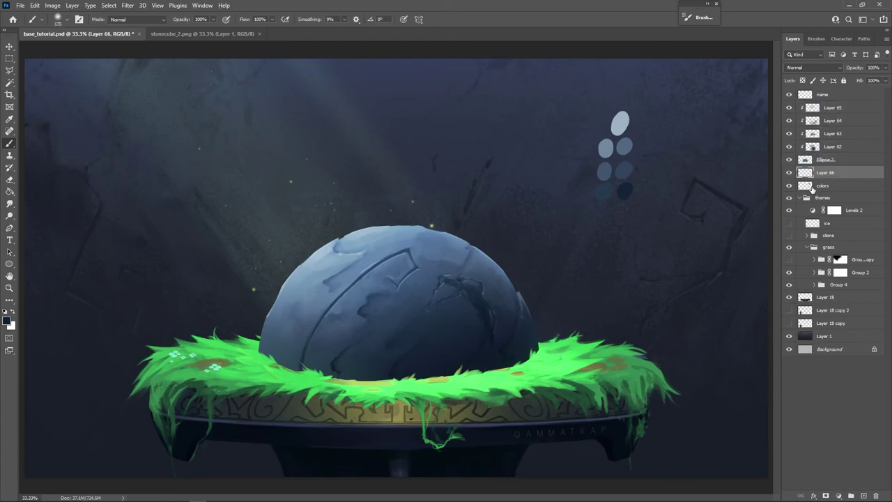
{"action": "key", "text": "]"}
{"action": "key", "text": "]"}
{"action": "key", "text": "]"}
{"action": "left_click", "coordinate": [814, 67]}
{"action": "left_click", "coordinate": [819, 104]}
Step: Paint a soft shadow across the grass around the dome's lower right base with a soft brush of 500 to 400 px
{"action": "key", "text": "bracketright"}
{"action": "key", "text": "bracketright"}
{"action": "left_click_drag", "start_coordinate": [339, 349], "coordinate": [587, 368]}
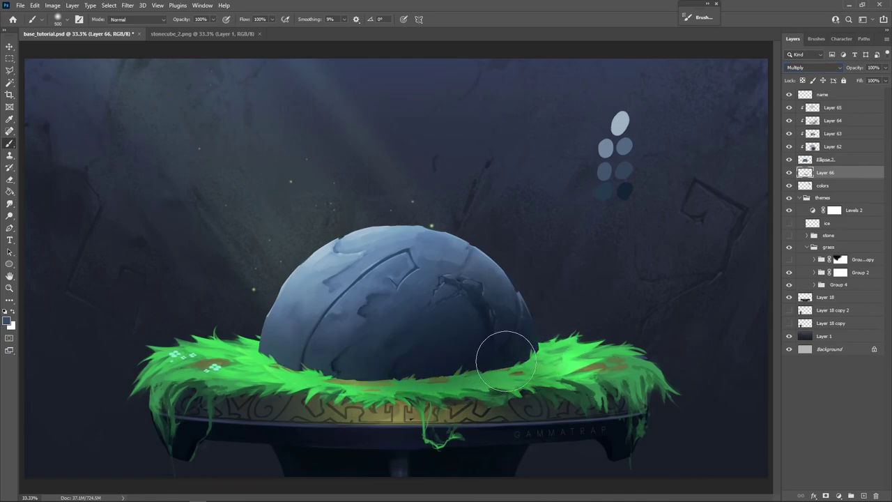
{"action": "key", "text": "bracketleft"}
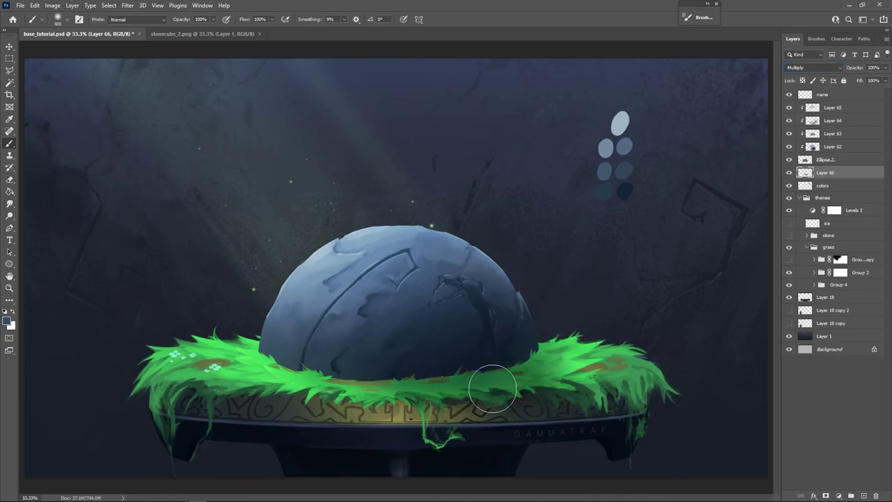
Step: Add a new layer above Layer 65 and switch to a hard round brush at a small size
{"action": "left_click", "coordinate": [846, 108]}
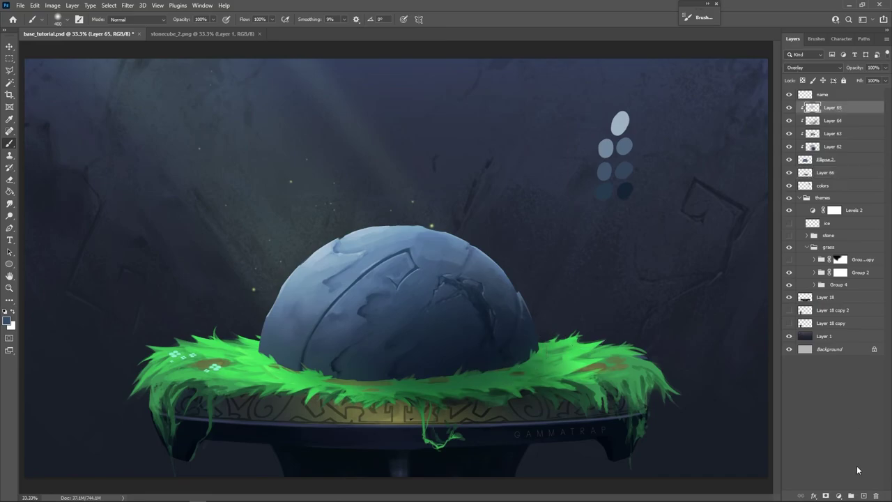
{"action": "left_click", "coordinate": [863, 496]}
{"action": "right_click", "coordinate": [480, 303]}
{"action": "double_click", "coordinate": [509, 273]}
{"action": "key", "text": "bracketleft"}
{"action": "key", "text": "bracketleft"}
{"action": "key", "text": "bracketleft"}
{"action": "key", "text": "bracketleft"}
{"action": "key", "text": "bracketleft"}
{"action": "key", "text": "bracketleft"}
{"action": "key", "text": "bracketleft"}
{"action": "key", "text": "bracketleft"}
{"action": "key", "text": "bracketleft"}
{"action": "key", "text": "bracketleft"}
{"action": "key", "text": "bracketleft"}
{"action": "key", "text": "bracketleft"}
{"action": "key", "text": "bracketleft"}
{"action": "key", "text": "bracketleft"}
{"action": "key", "text": "bracketleft"}
{"action": "key", "text": "bracketleft"}
{"action": "key", "text": "bracketleft"}
{"action": "key", "text": "bracketleft"}
{"action": "key", "text": "bracketleft"}
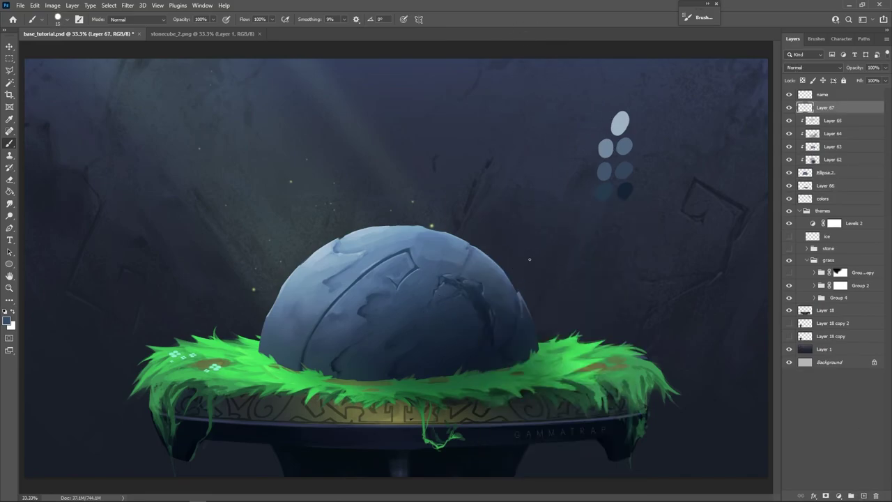
{"action": "key", "text": "bracketleft"}
Step: Undo the last change and make pen pressure control the brush size for painting on the new layer above Layer 65
{"action": "key", "text": "ctrl+z"}
{"action": "left_click", "coordinate": [833, 108]}
{"action": "left_click", "coordinate": [863, 496]}
{"action": "left_click", "coordinate": [404, 19]}
Step: Sample nearby grass greens and paint small blades overlapping the dome's bottom edge, right of its centre
{"action": "left_click", "coordinate": [460, 375], "text": "alt"}
{"action": "mouse_move", "coordinate": [463, 375]}
{"action": "left_mouse_down"}
{"action": "mouse_move", "coordinate": [472, 366]}
{"action": "mouse_move", "coordinate": [428, 379]}
{"action": "left_mouse_up"}
{"action": "left_click", "coordinate": [477, 374], "text": "alt"}
{"action": "left_click", "coordinate": [488, 370], "text": "alt"}
{"action": "left_click", "coordinate": [504, 368], "text": "alt"}
{"action": "left_click", "coordinate": [489, 374], "text": "alt"}
{"action": "left_click_drag", "start_coordinate": [474, 370], "coordinate": [464, 359]}
Step: Paint sampled green grass blades over the dome's lower left edge and along its bottom toward the centre
{"action": "left_click", "coordinate": [335, 383], "text": "alt"}
{"action": "left_click", "coordinate": [289, 371], "text": "alt"}
{"action": "left_click", "coordinate": [274, 364], "text": "alt"}
{"action": "mouse_move", "coordinate": [274, 362]}
{"action": "left_mouse_down"}
{"action": "mouse_move", "coordinate": [267, 351]}
{"action": "mouse_move", "coordinate": [276, 359]}
{"action": "left_mouse_up"}
{"action": "left_click", "coordinate": [309, 373], "text": "alt"}
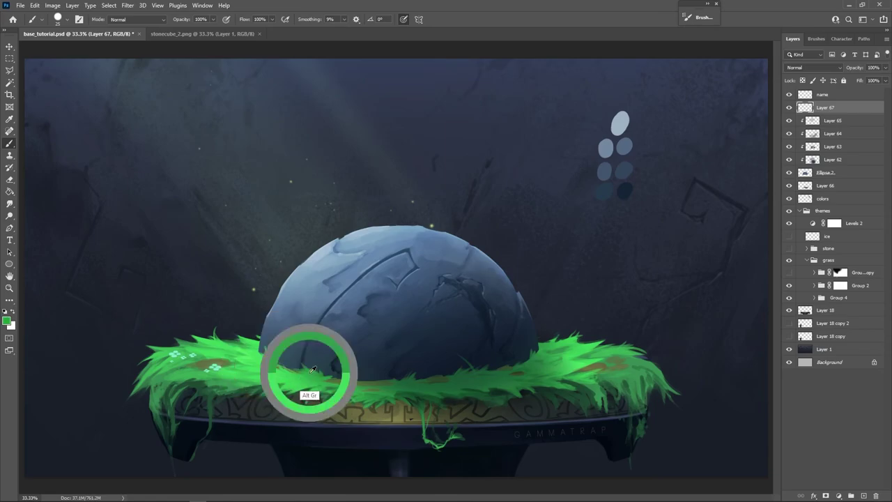
{"action": "left_click", "coordinate": [370, 378], "text": "alt"}
{"action": "left_click_drag", "start_coordinate": [371, 382], "coordinate": [361, 379]}
Step: Sample light and dark grass greens to add blades over the dome's lower right corner and bottom centre
{"action": "left_click", "coordinate": [535, 356], "text": "alt"}
{"action": "right_click", "coordinate": [528, 358], "text": "alt"}
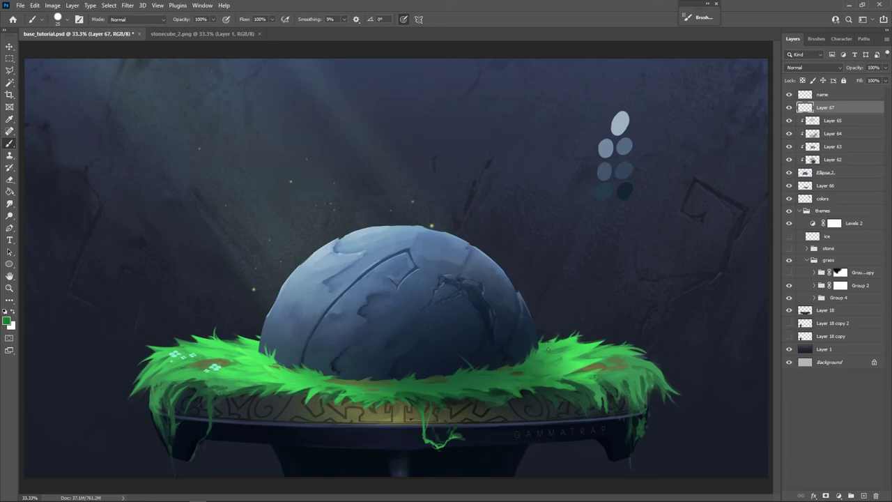
{"action": "left_click", "coordinate": [532, 359], "text": "alt"}
{"action": "left_click", "coordinate": [536, 358], "text": "alt"}
{"action": "left_click", "coordinate": [409, 379], "text": "alt"}
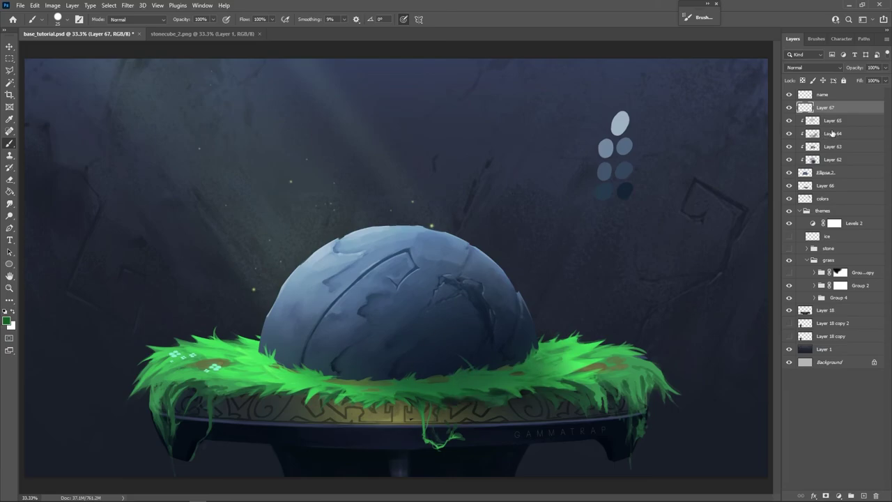